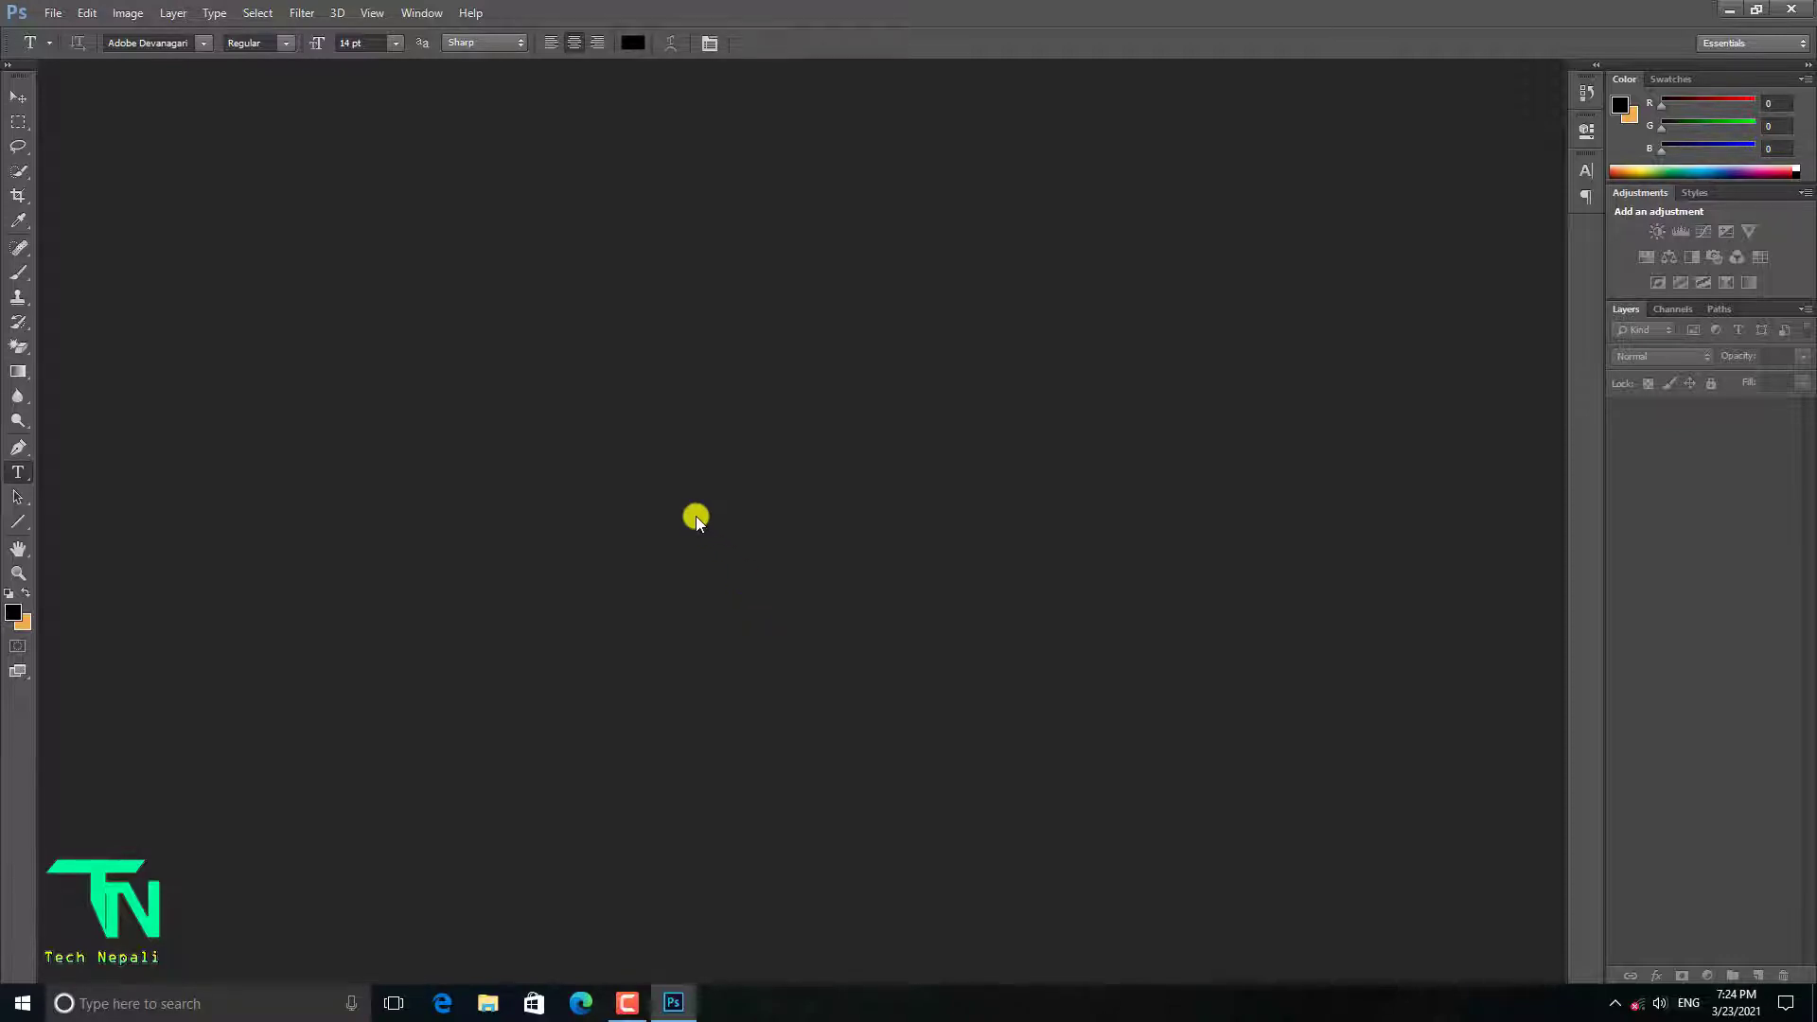
# Create a white Photo-preset 7 × 5 inch document and switch input to Nepali (Google Input Tools)
pyautogui.hotkey('ctrl', 'n')
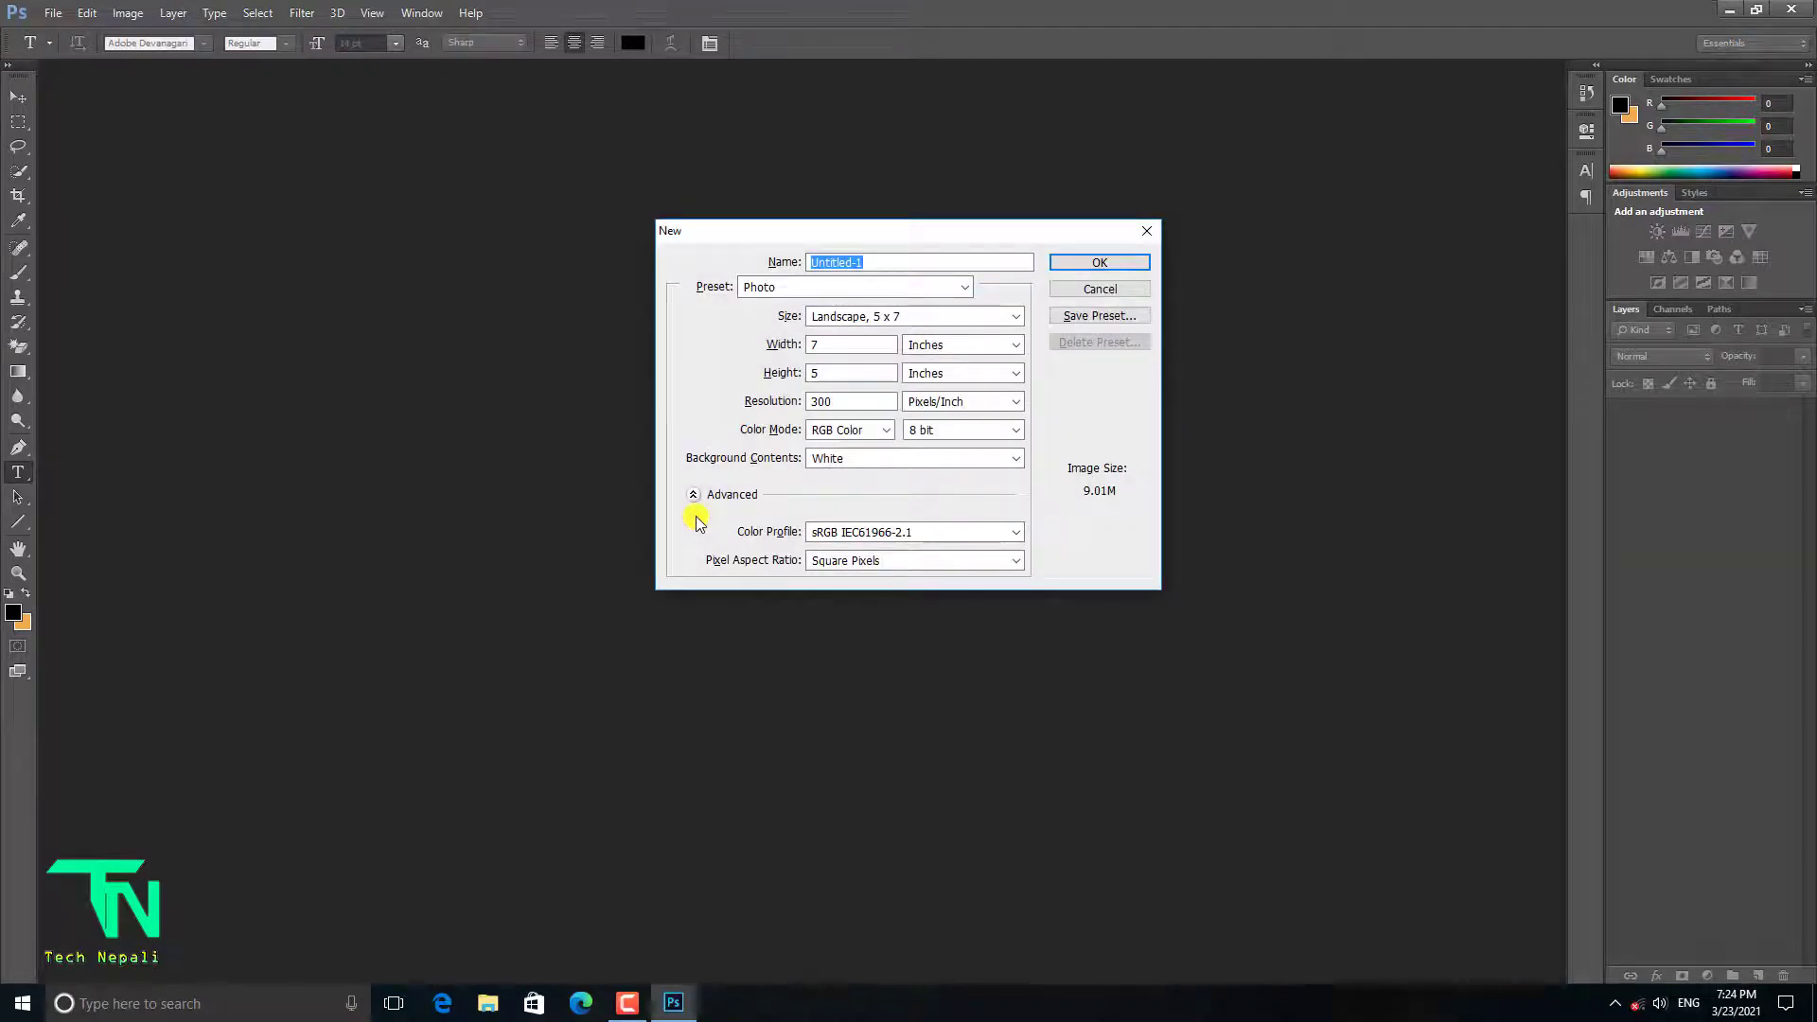
pyautogui.press('Return')
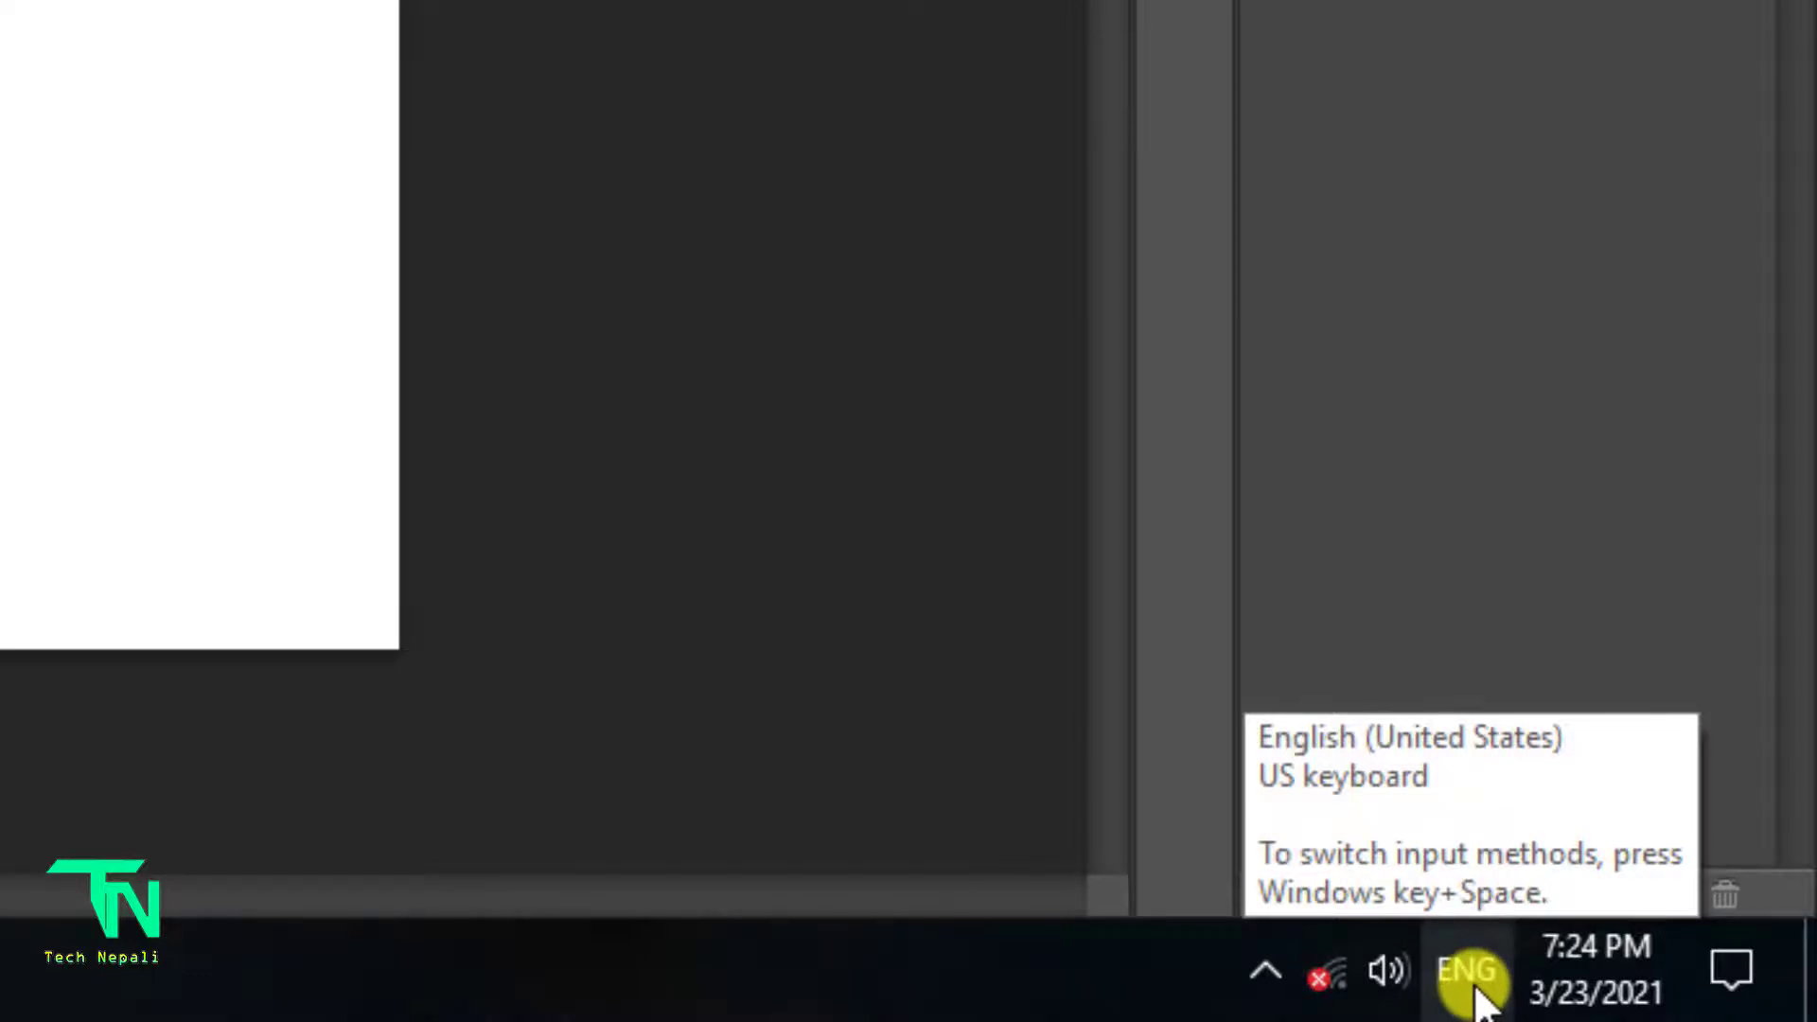
pyautogui.click(1471, 965)
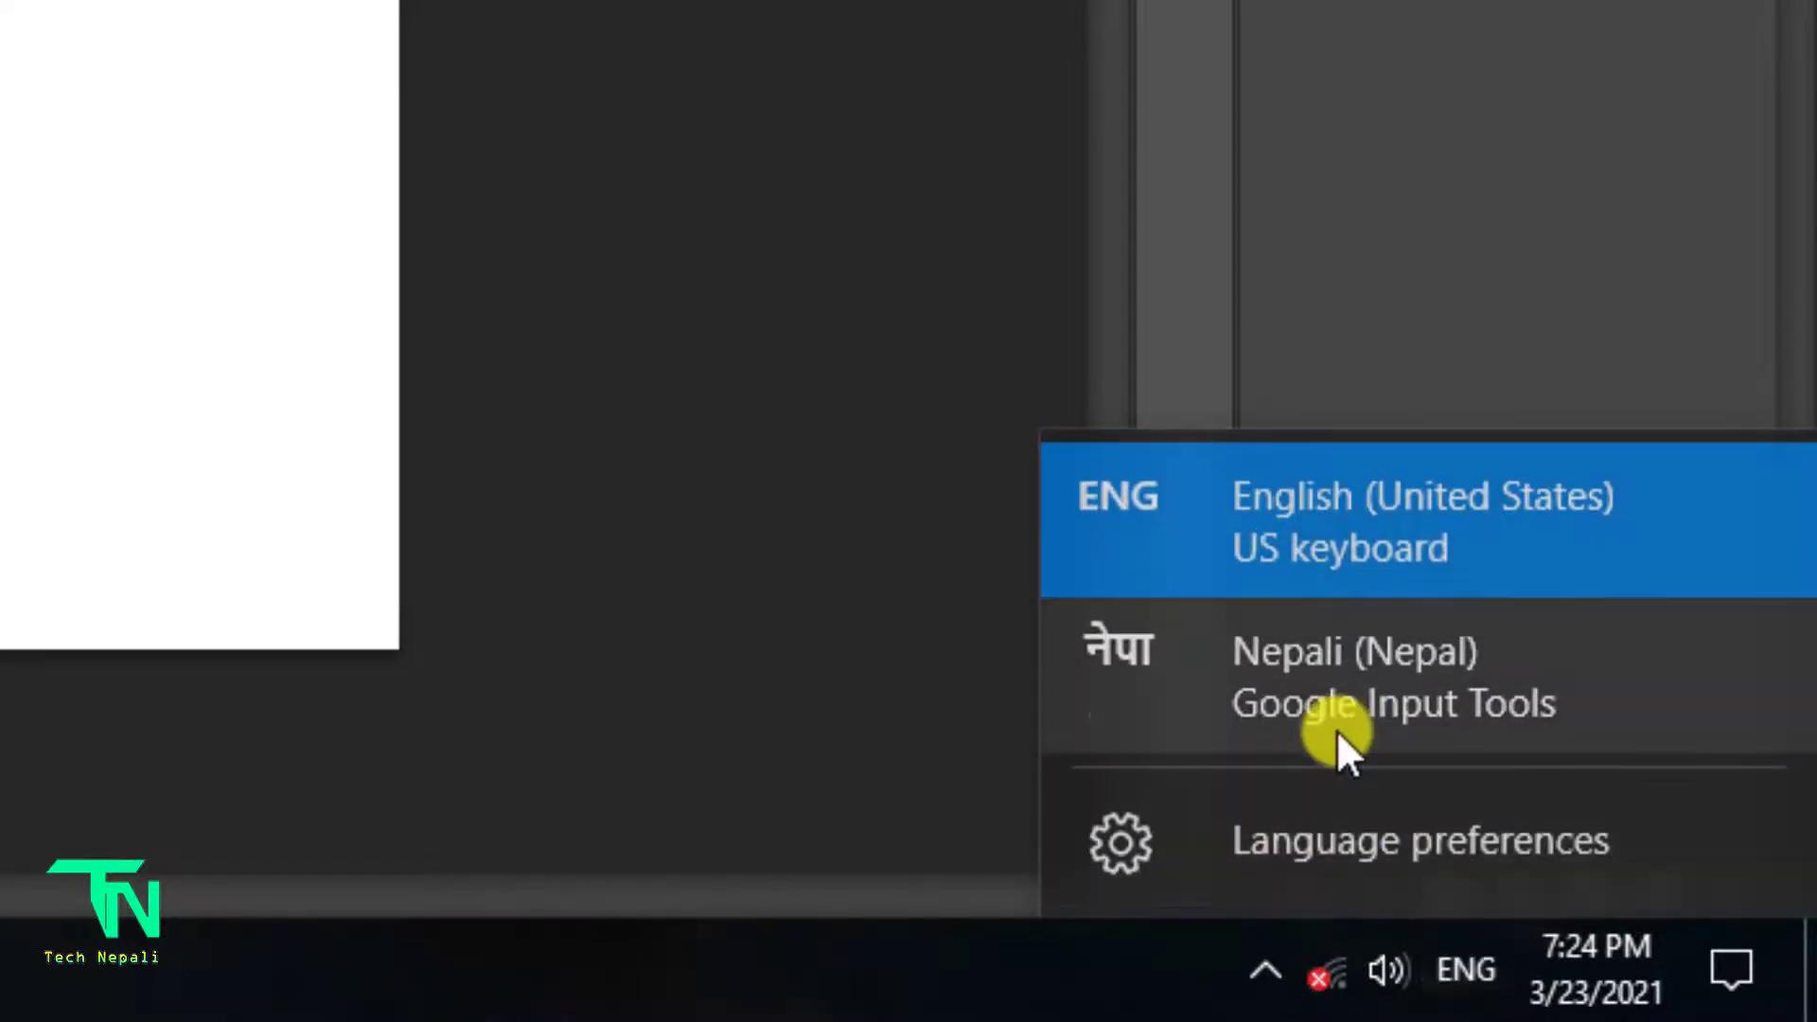
pyautogui.click(1326, 718)
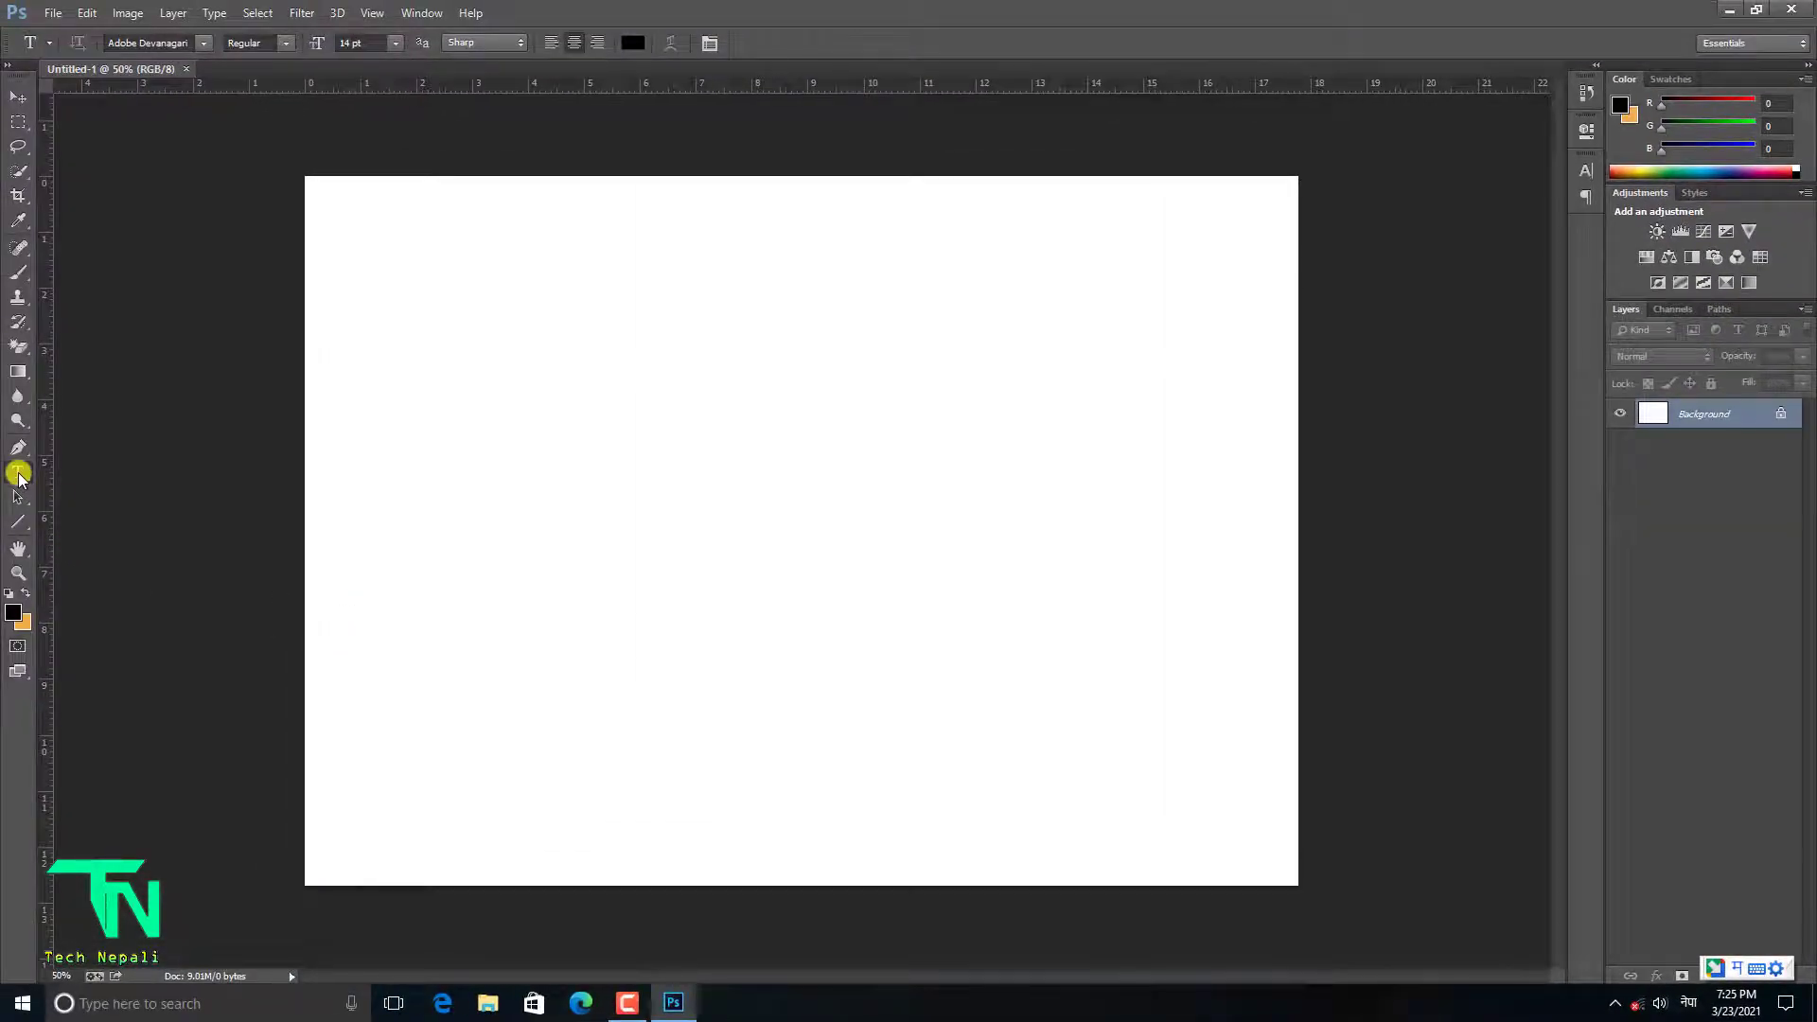
# Add a text layer turning typed 'prayog' into प्रयोग, then select the word
pyautogui.click(764, 545)
pyautogui.write('.')
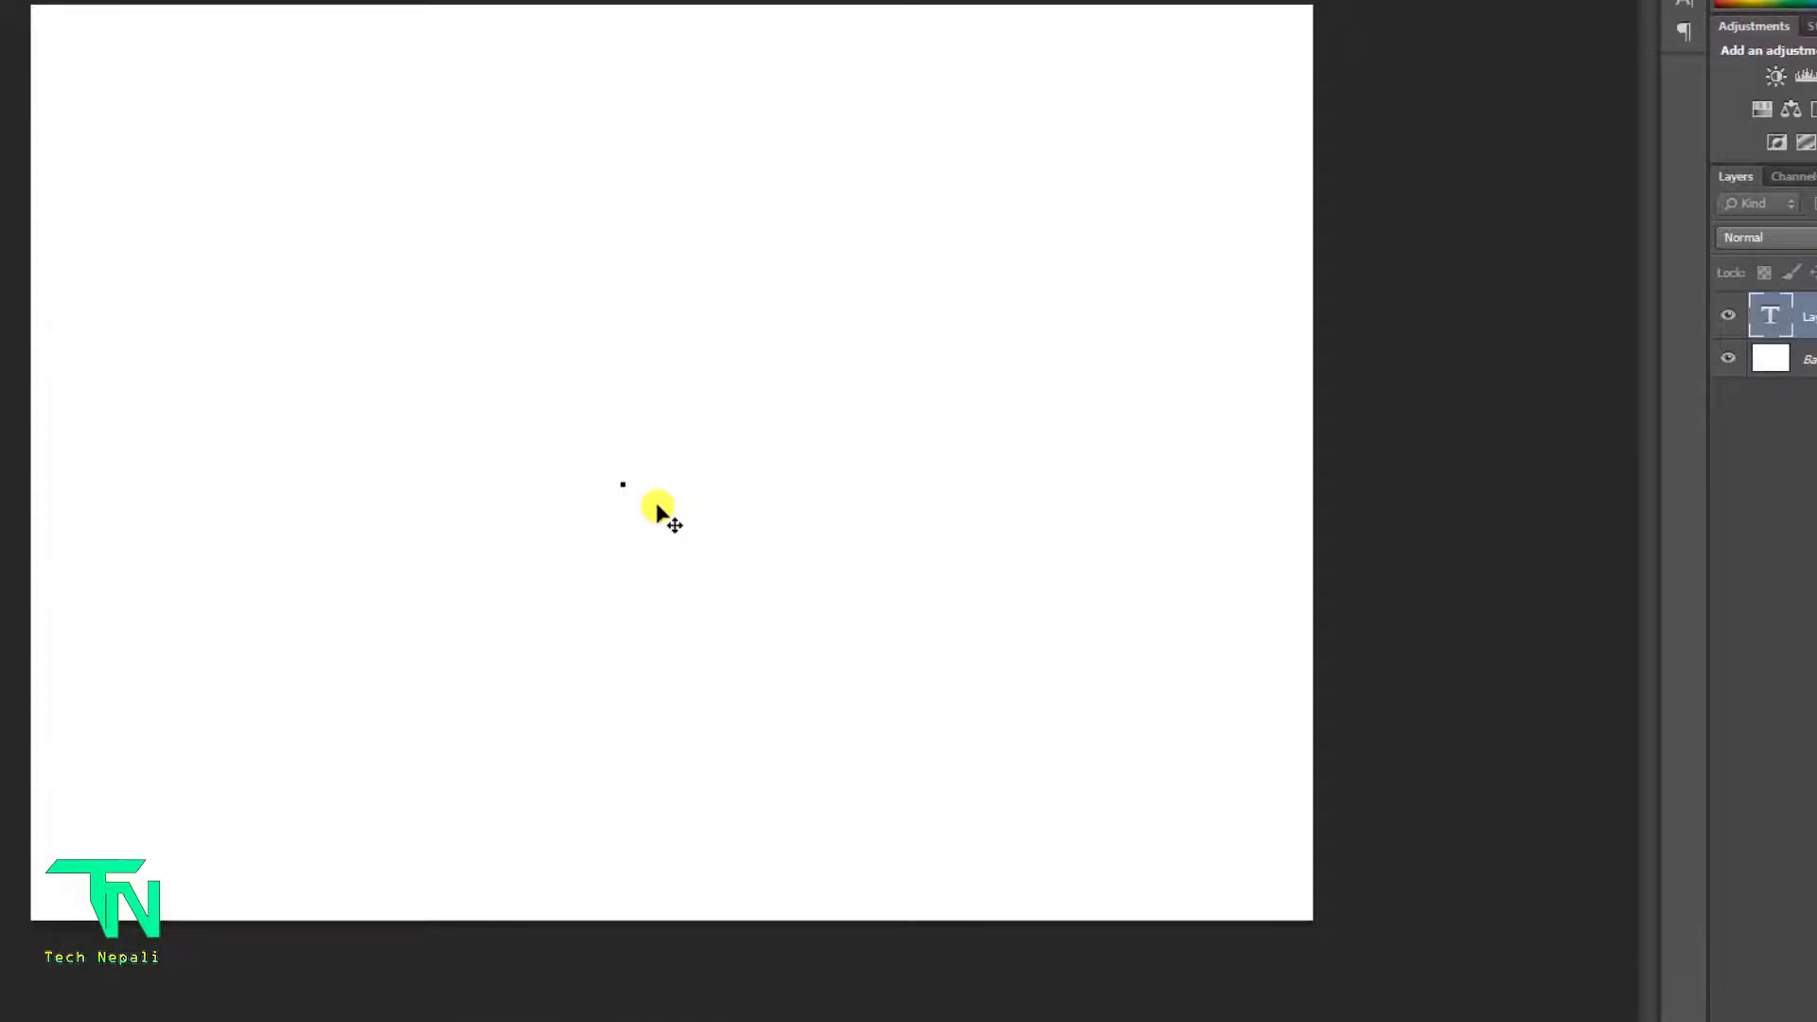
pyautogui.write('pra')
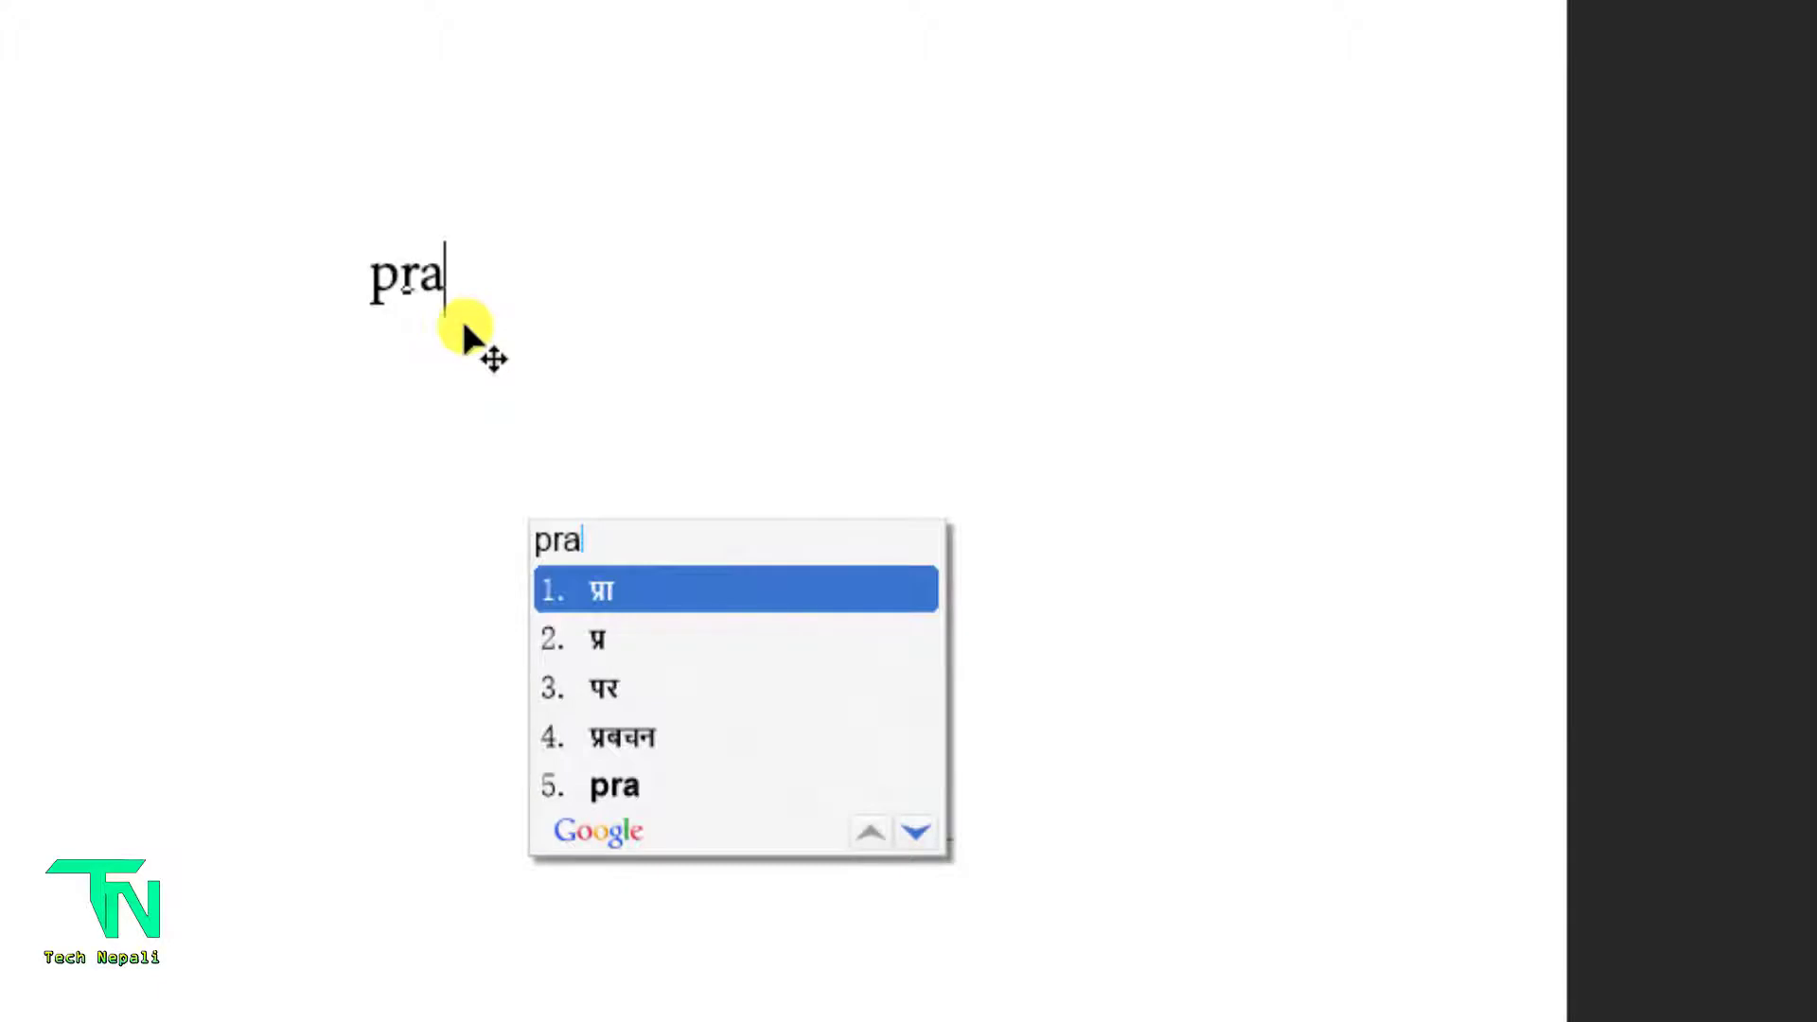
pyautogui.write('yog')
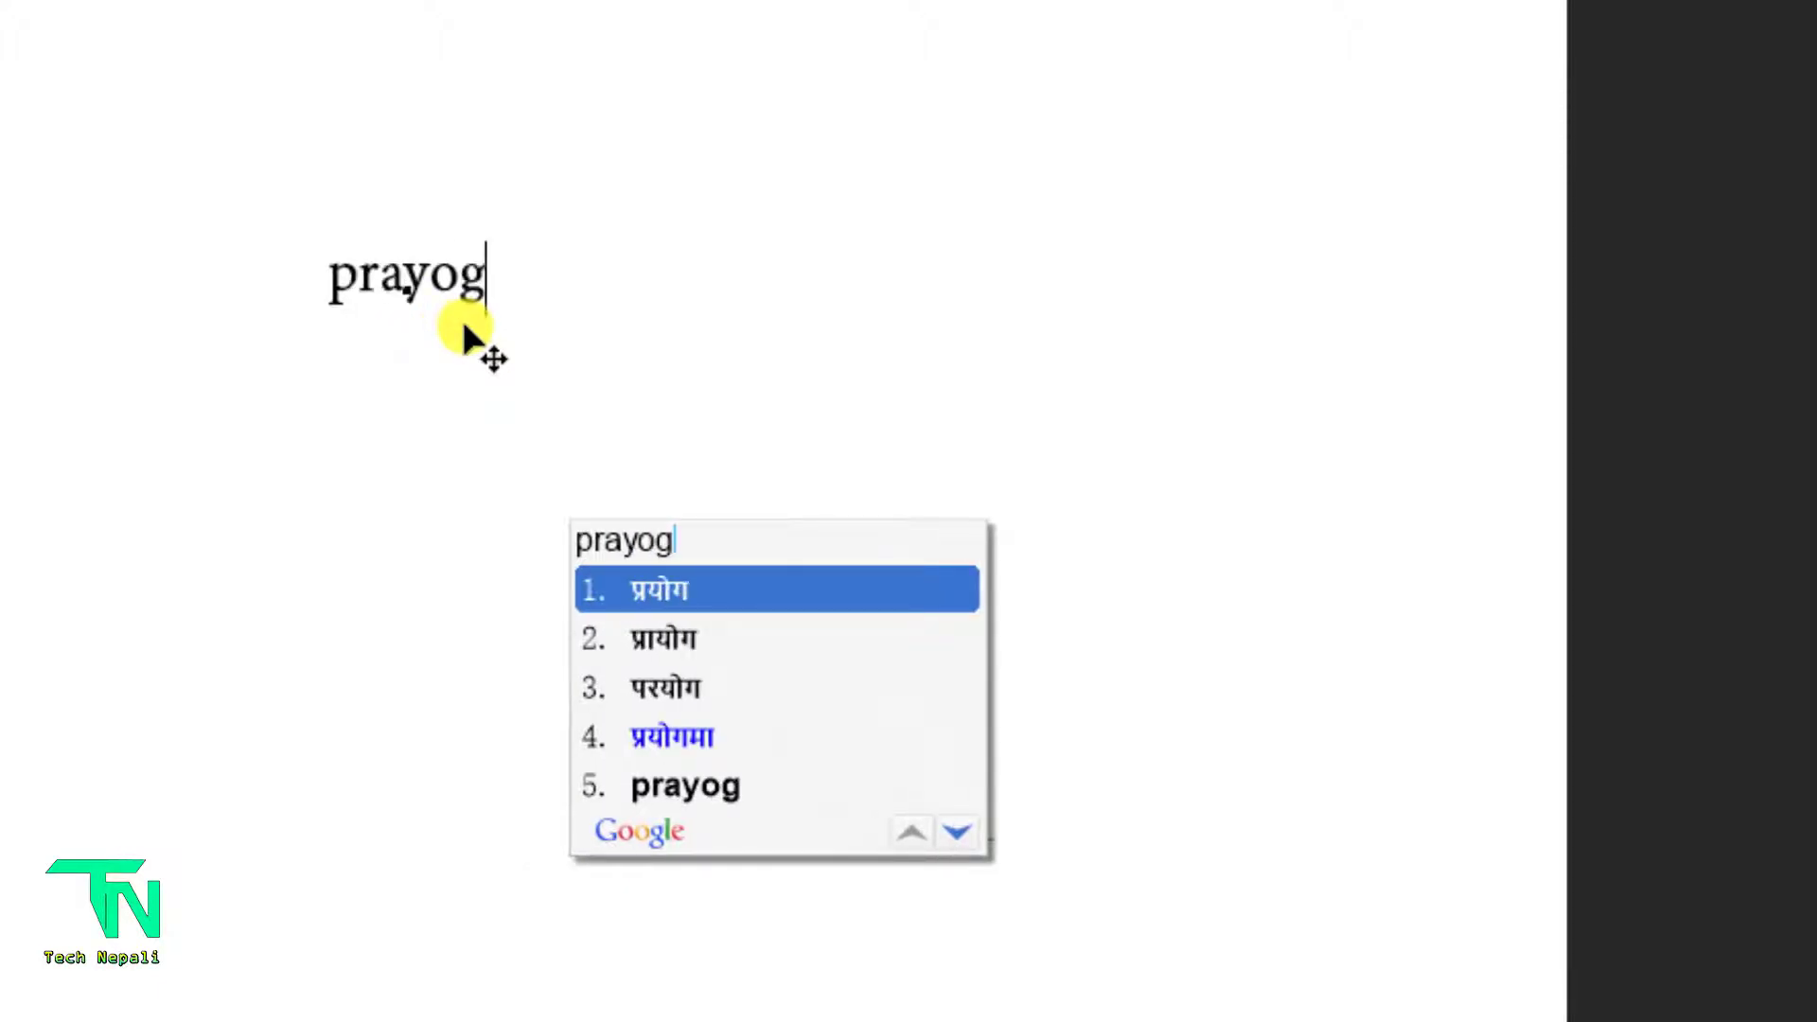
pyautogui.click(635, 596)
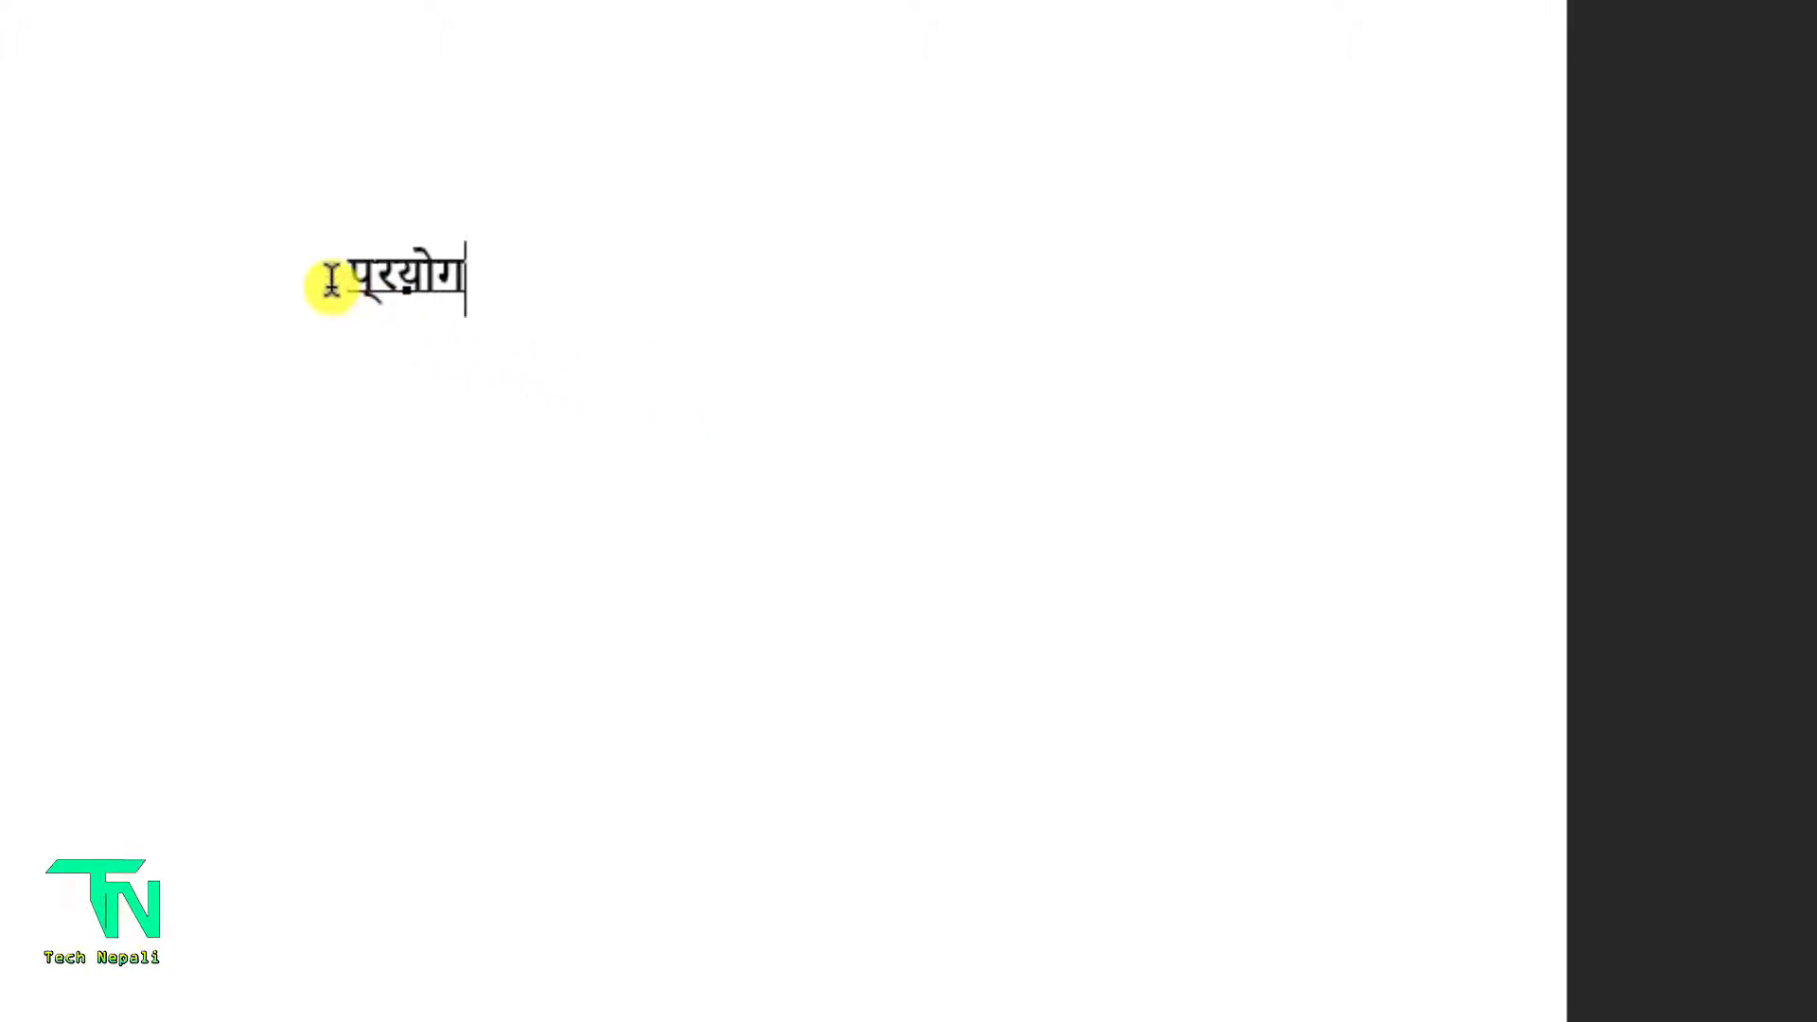
pyautogui.moveTo(332, 281); pyautogui.dragTo(454, 284)
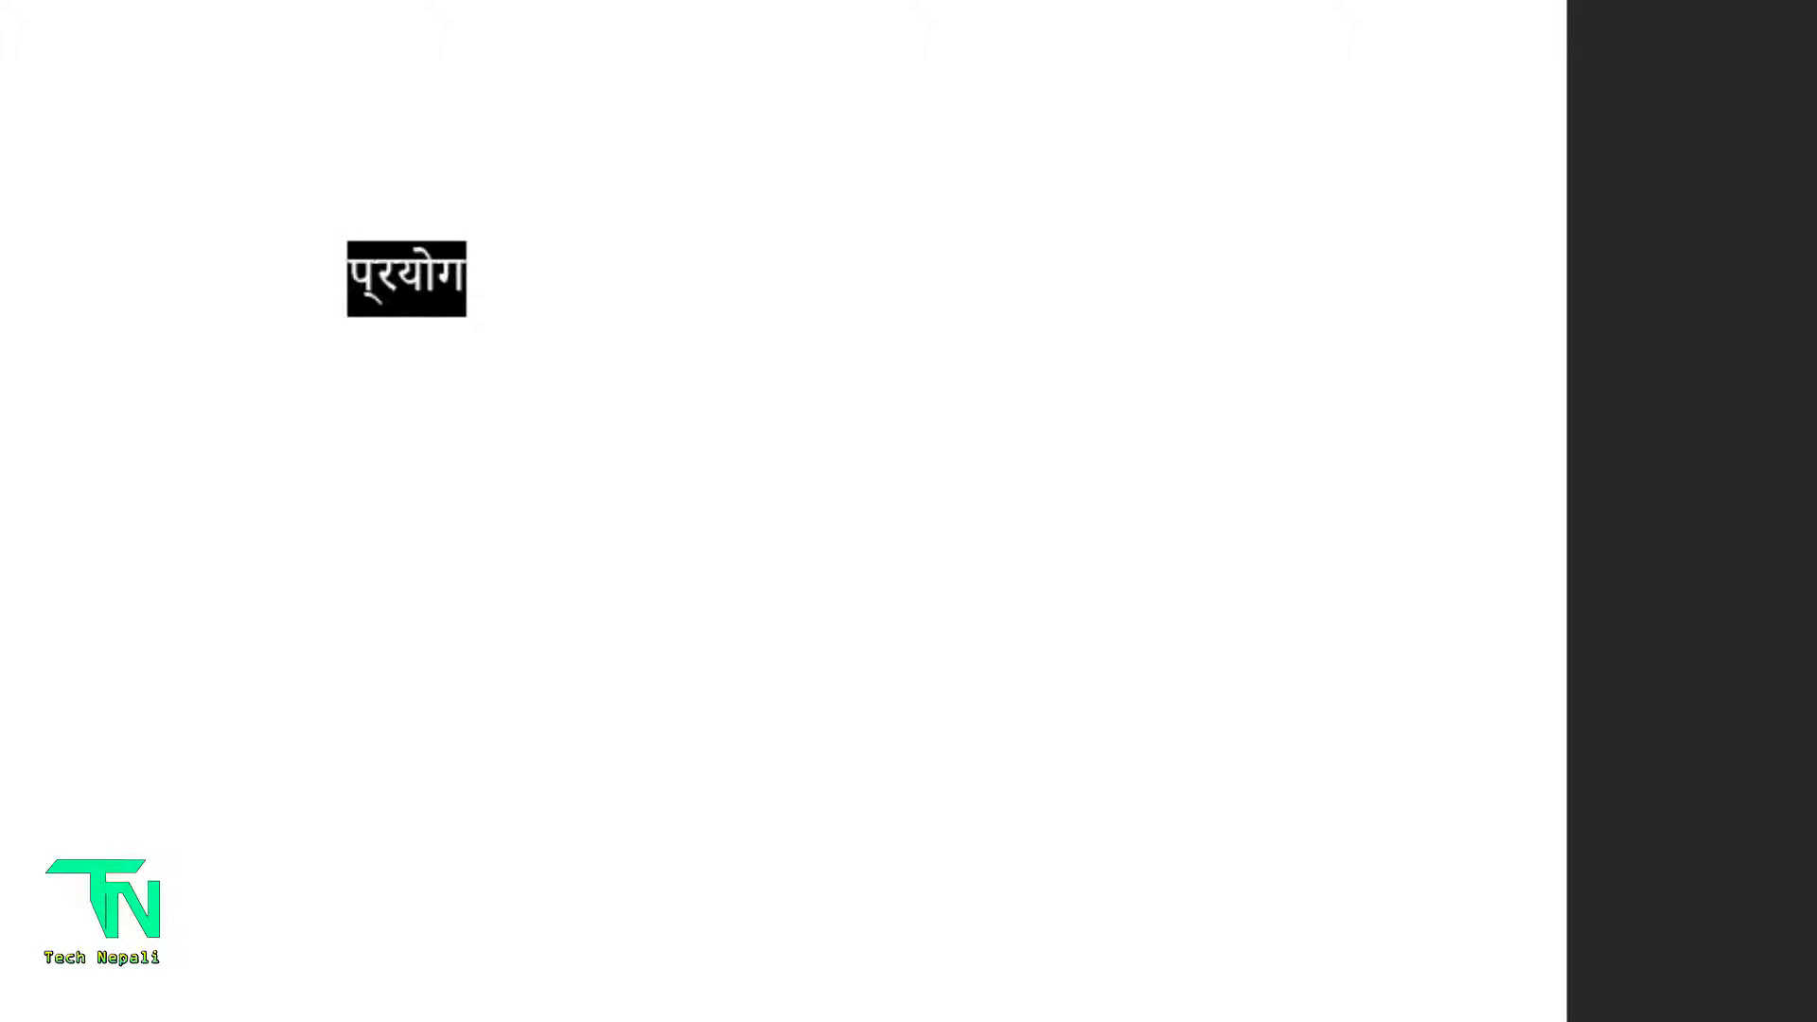
# Reselect प्रयोग at 60 pt and place the cursor after it
pyautogui.click(800, 220)
pyautogui.moveTo(179, 252)
pyautogui.mouseDown()
pyautogui.moveTo(672, 227)
pyautogui.moveTo(147, 232)
pyautogui.mouseUp()
pyautogui.click(654, 227)
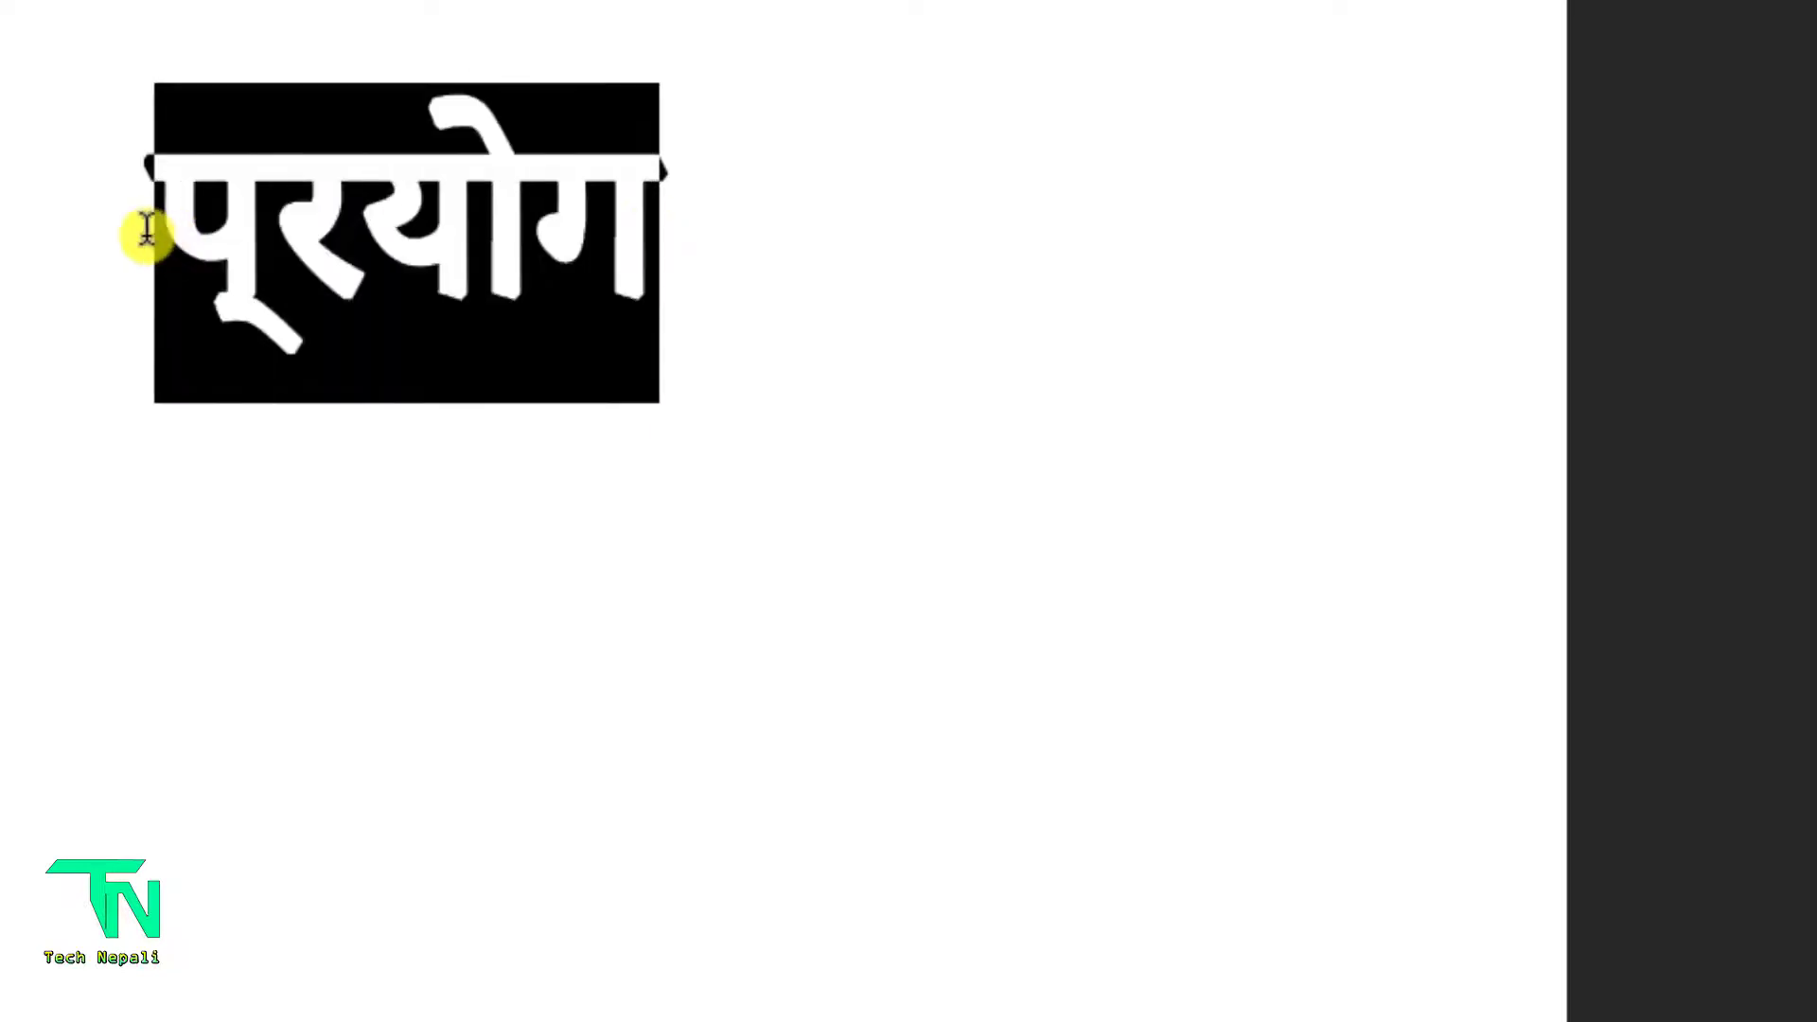
pyautogui.click(662, 260)
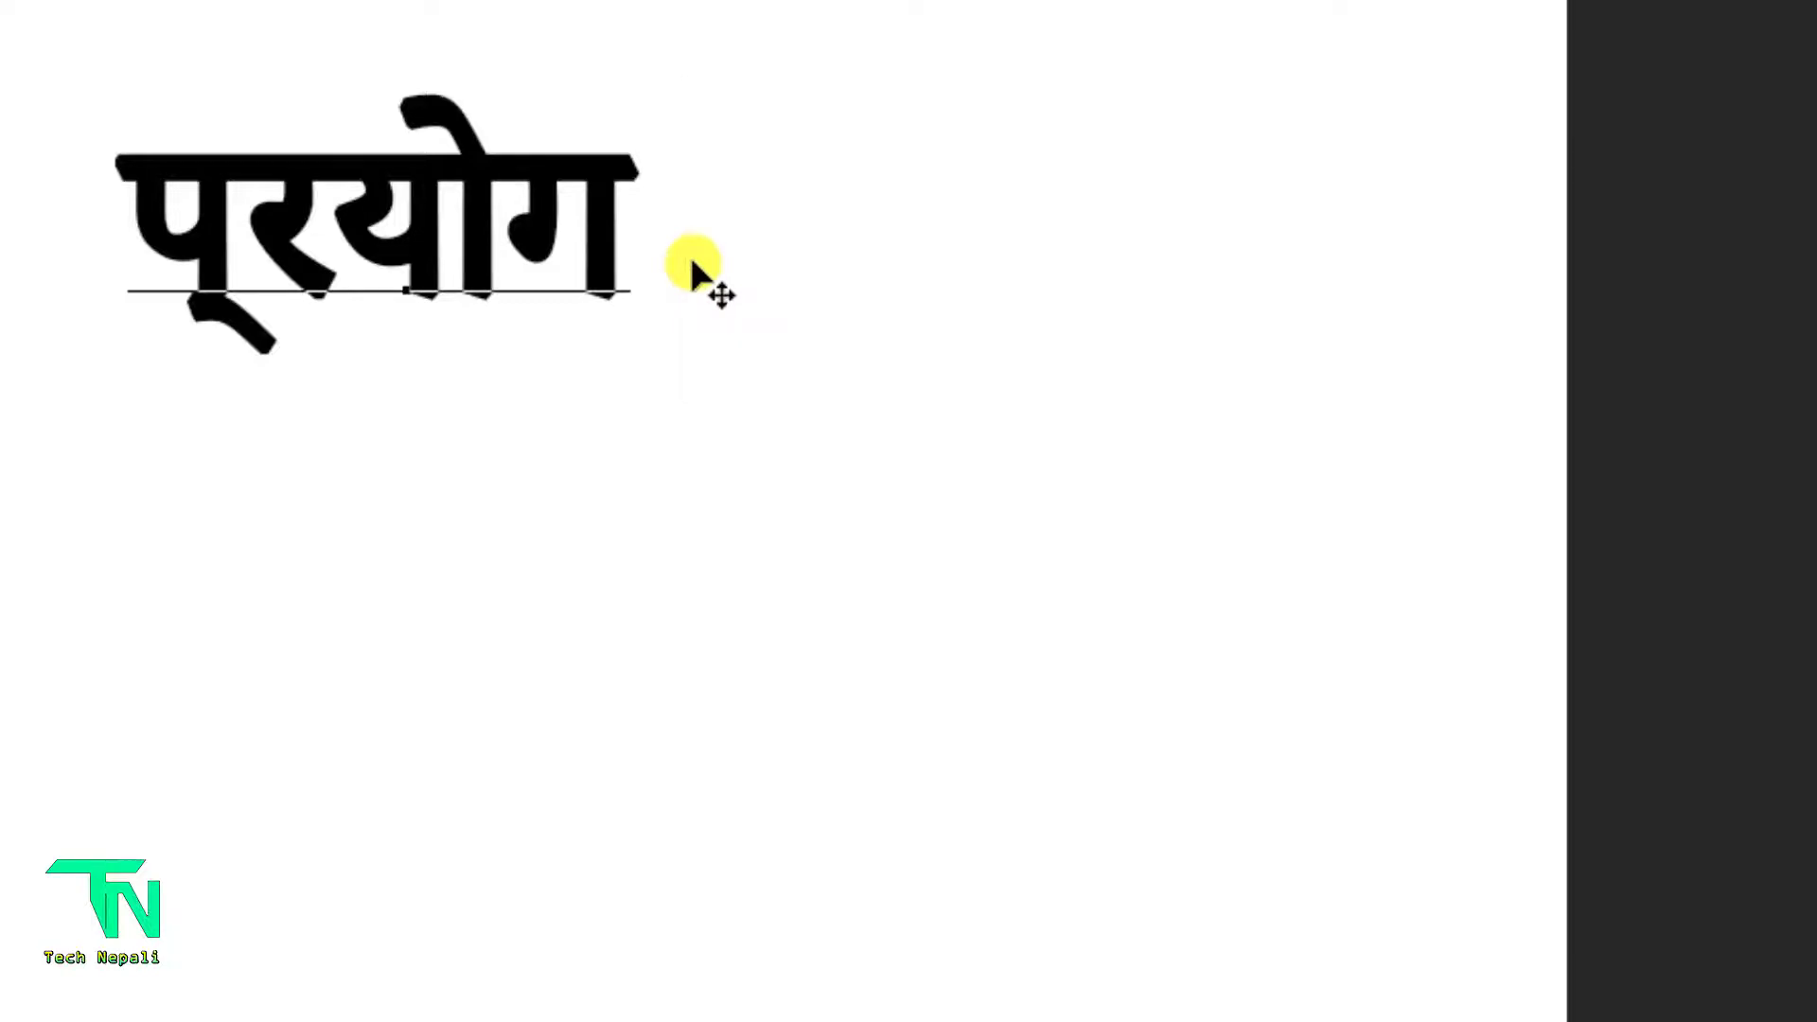
# Append सम्बन्द, converted from typed 'sambanda', after प्रयोग
pyautogui.write('sam')
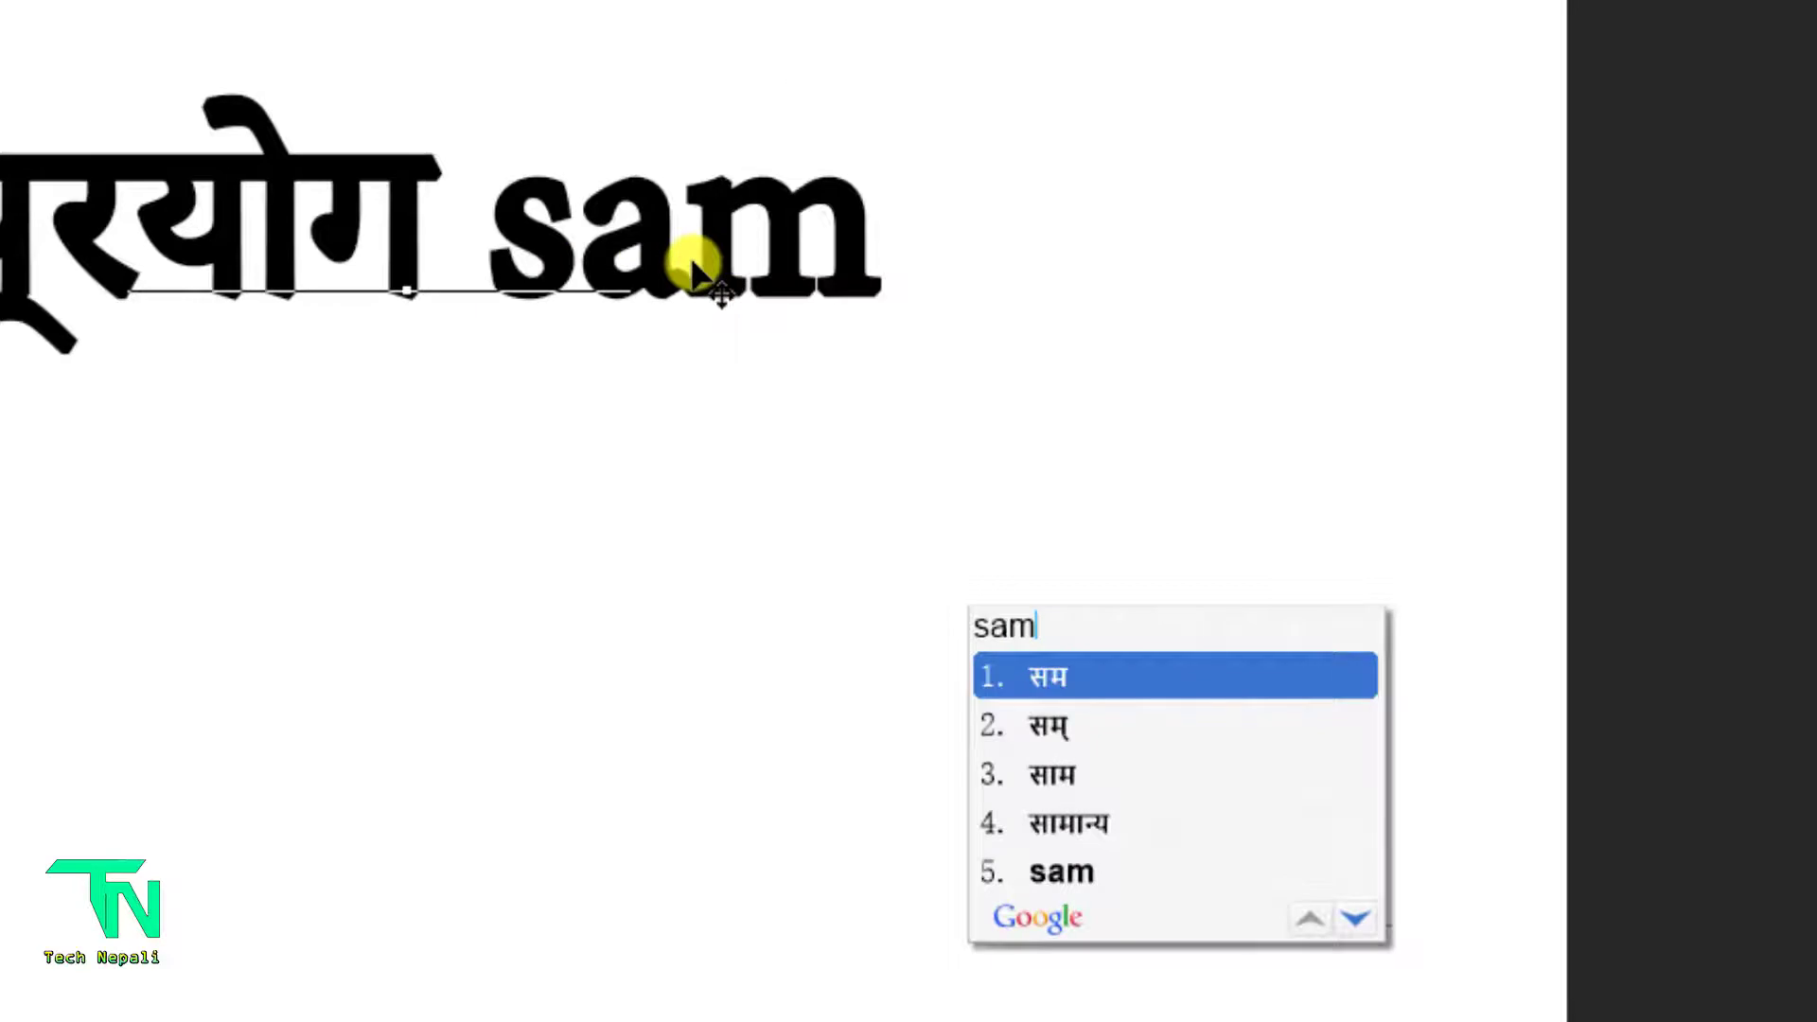
pyautogui.write('band')
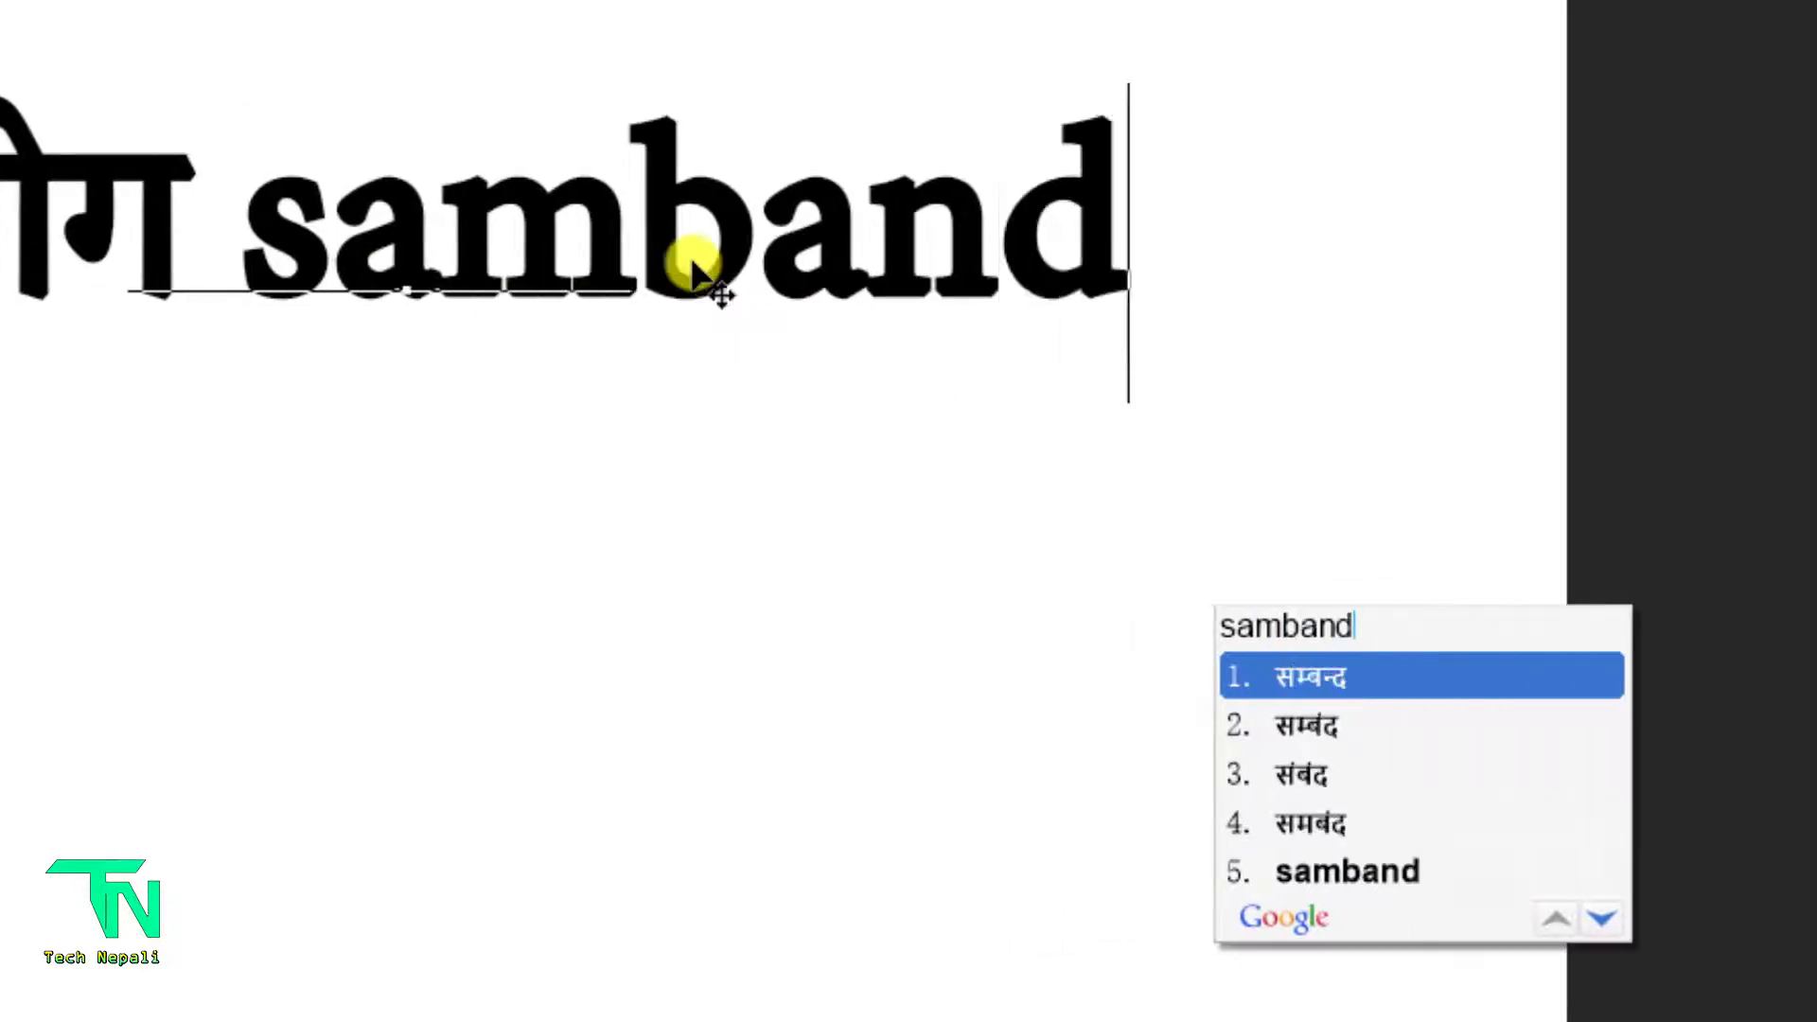
pyautogui.write('a')
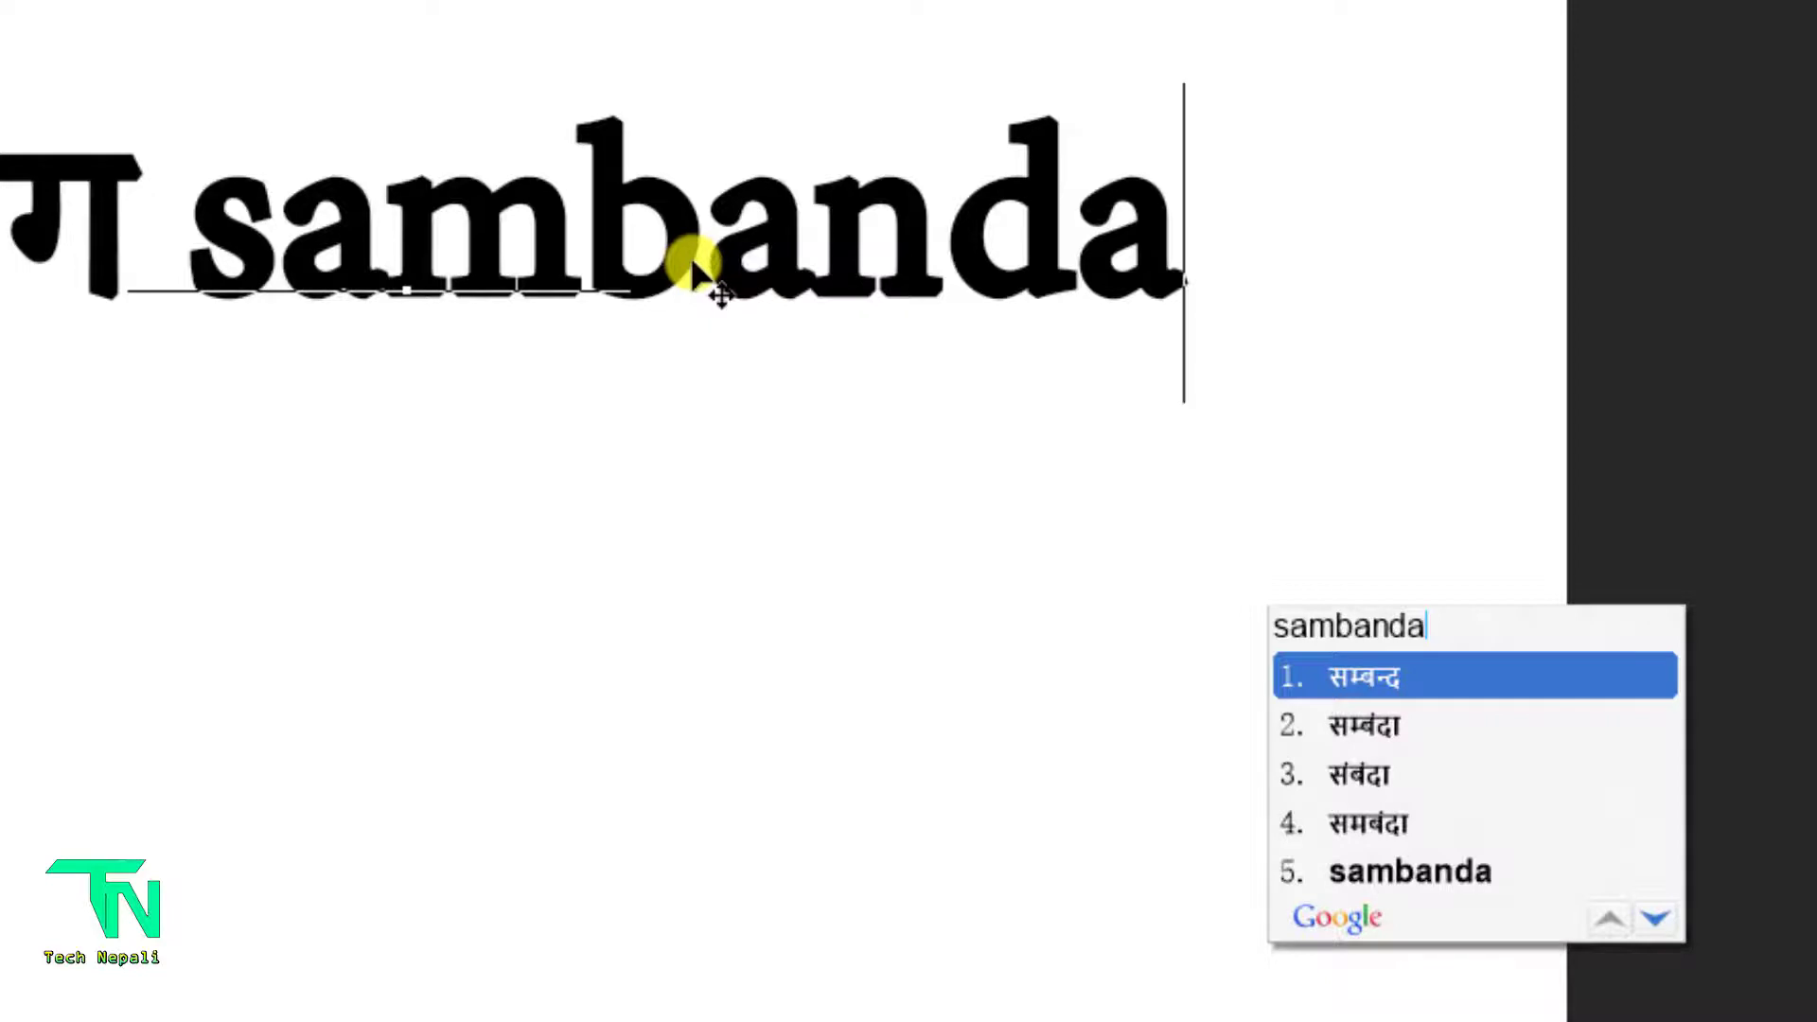
pyautogui.click(1369, 696)
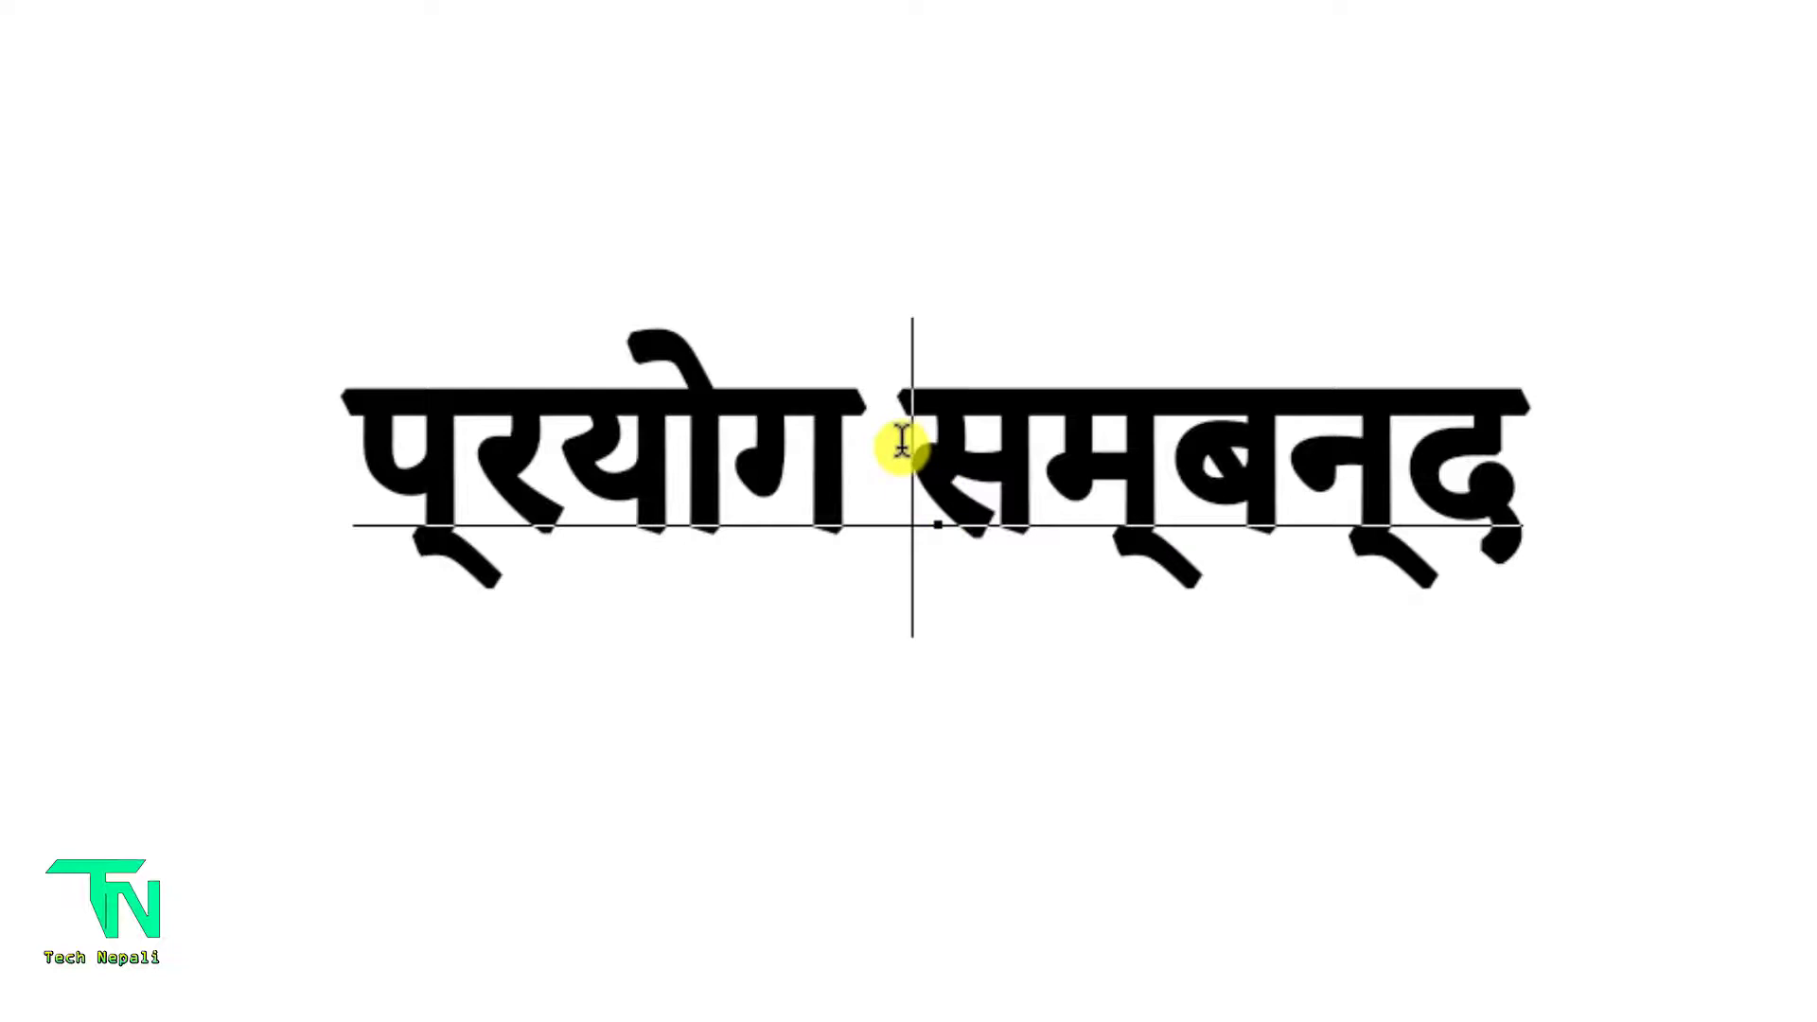
pyautogui.moveTo(911, 445)
pyautogui.mouseDown()
pyautogui.moveTo(1387, 442)
pyautogui.moveTo(1509, 467)
pyautogui.moveTo(958, 486)
pyautogui.mouseUp()
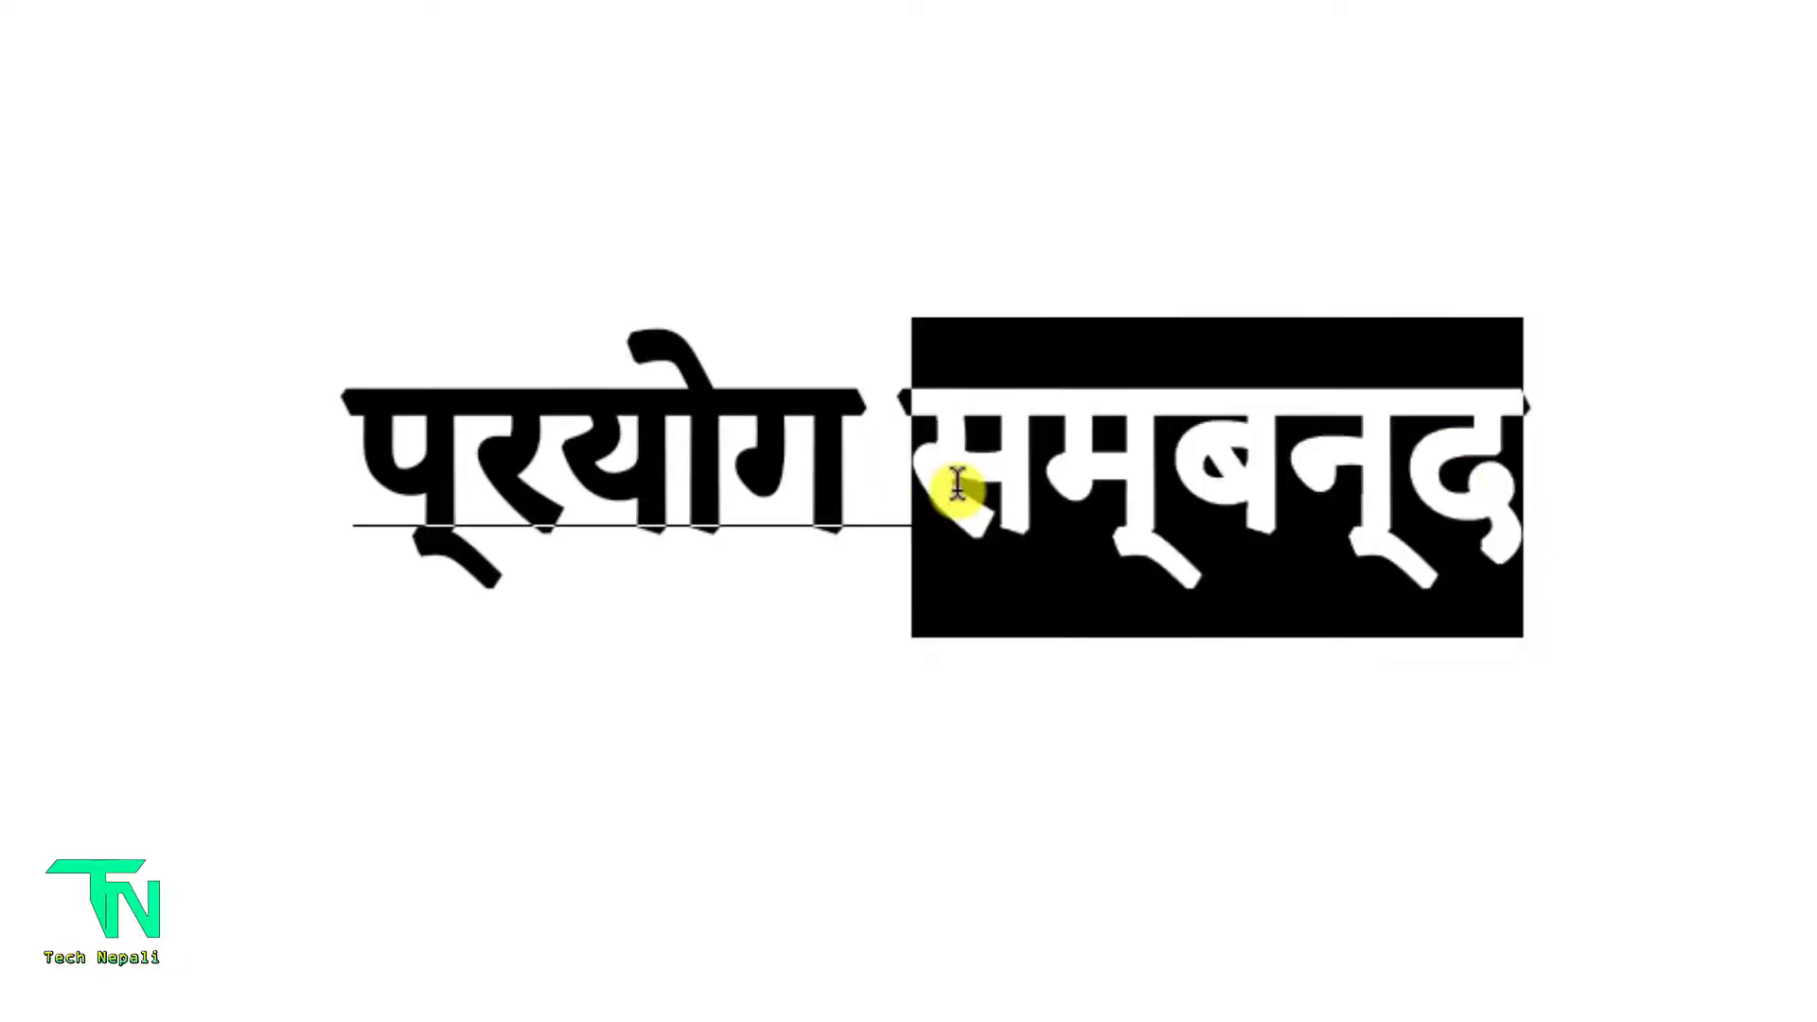
pyautogui.click(1577, 511)
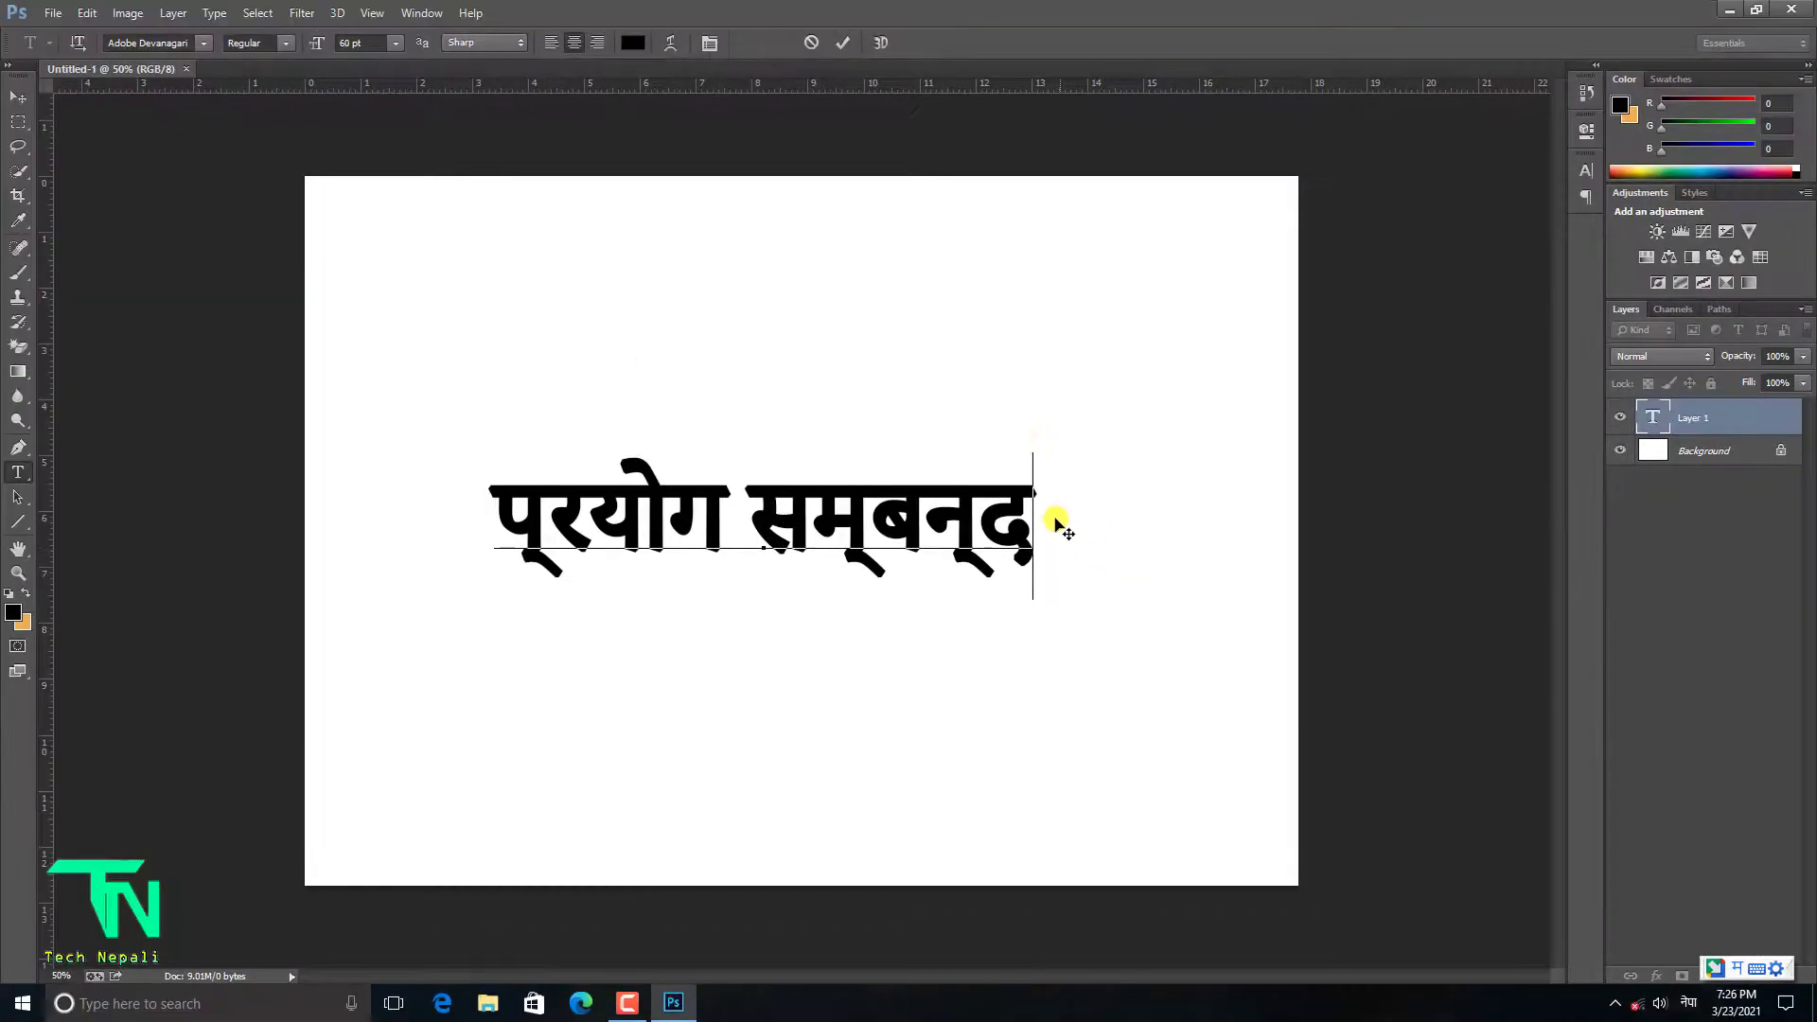
# Commit the text and set the Type preferences engine to Middle Eastern and South Asian
pyautogui.click(843, 45)
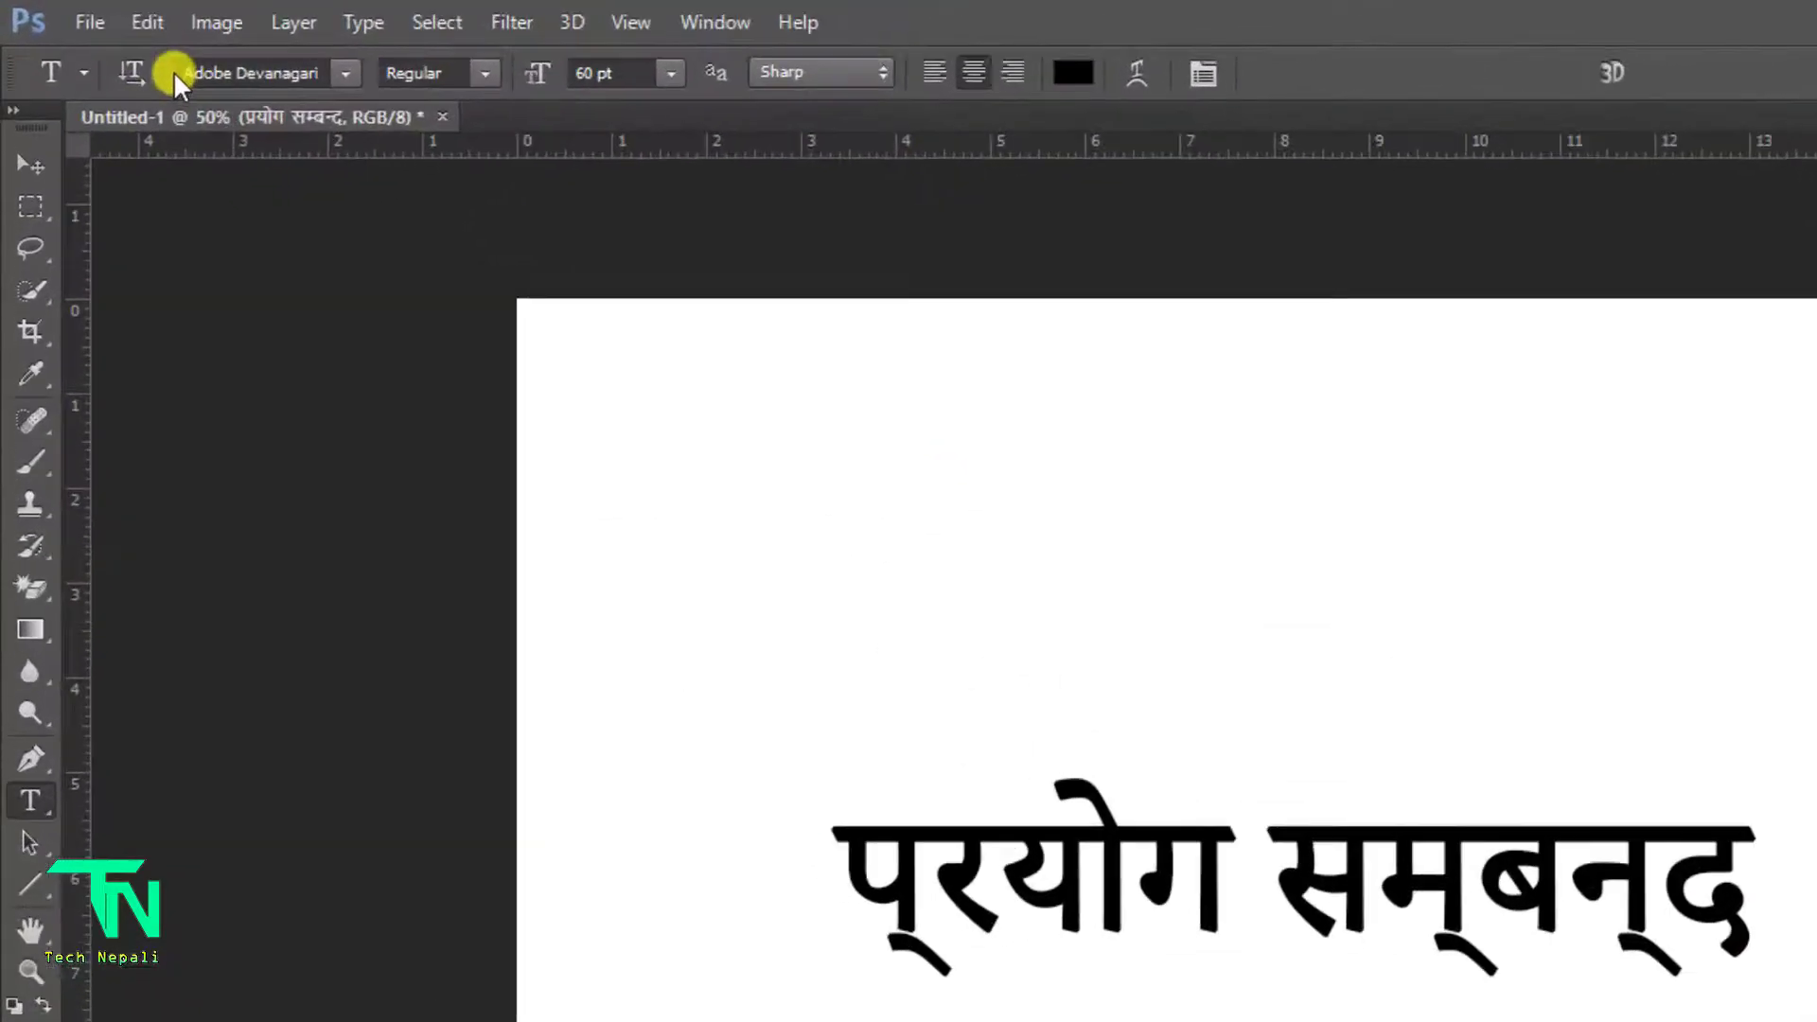
pyautogui.click(166, 30)
pyautogui.moveTo(426, 331)
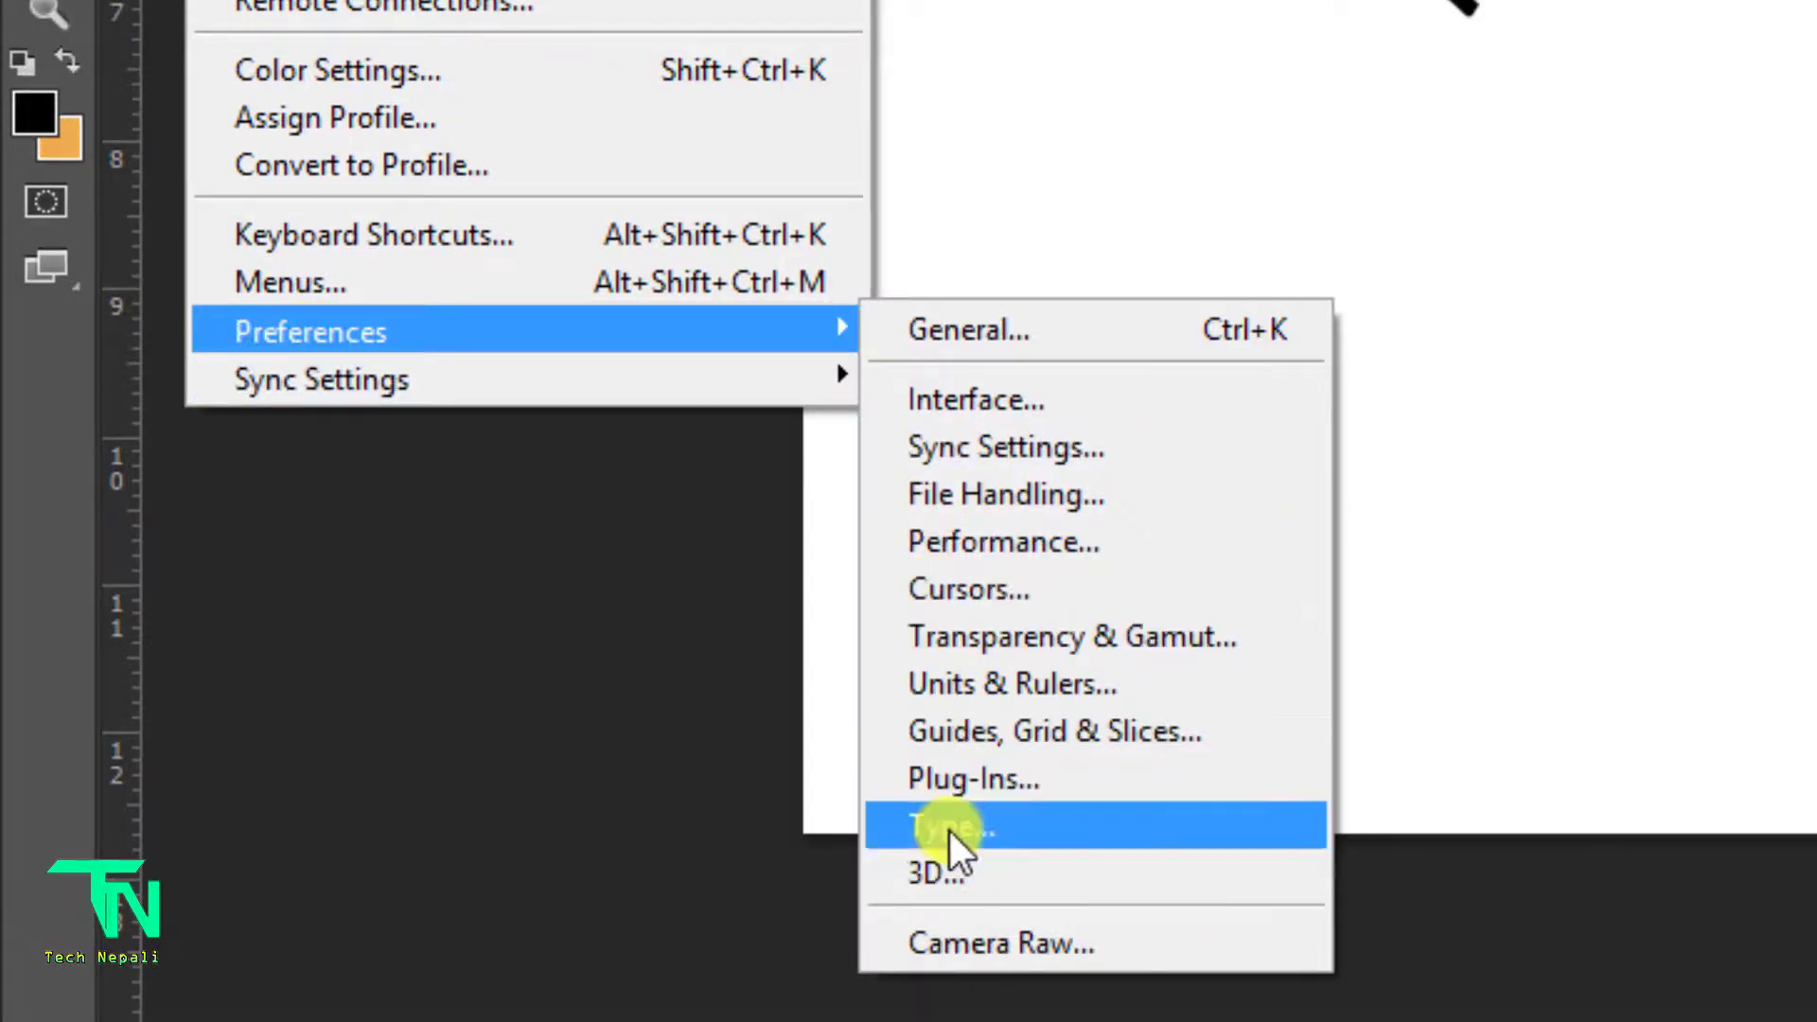
pyautogui.click(946, 829)
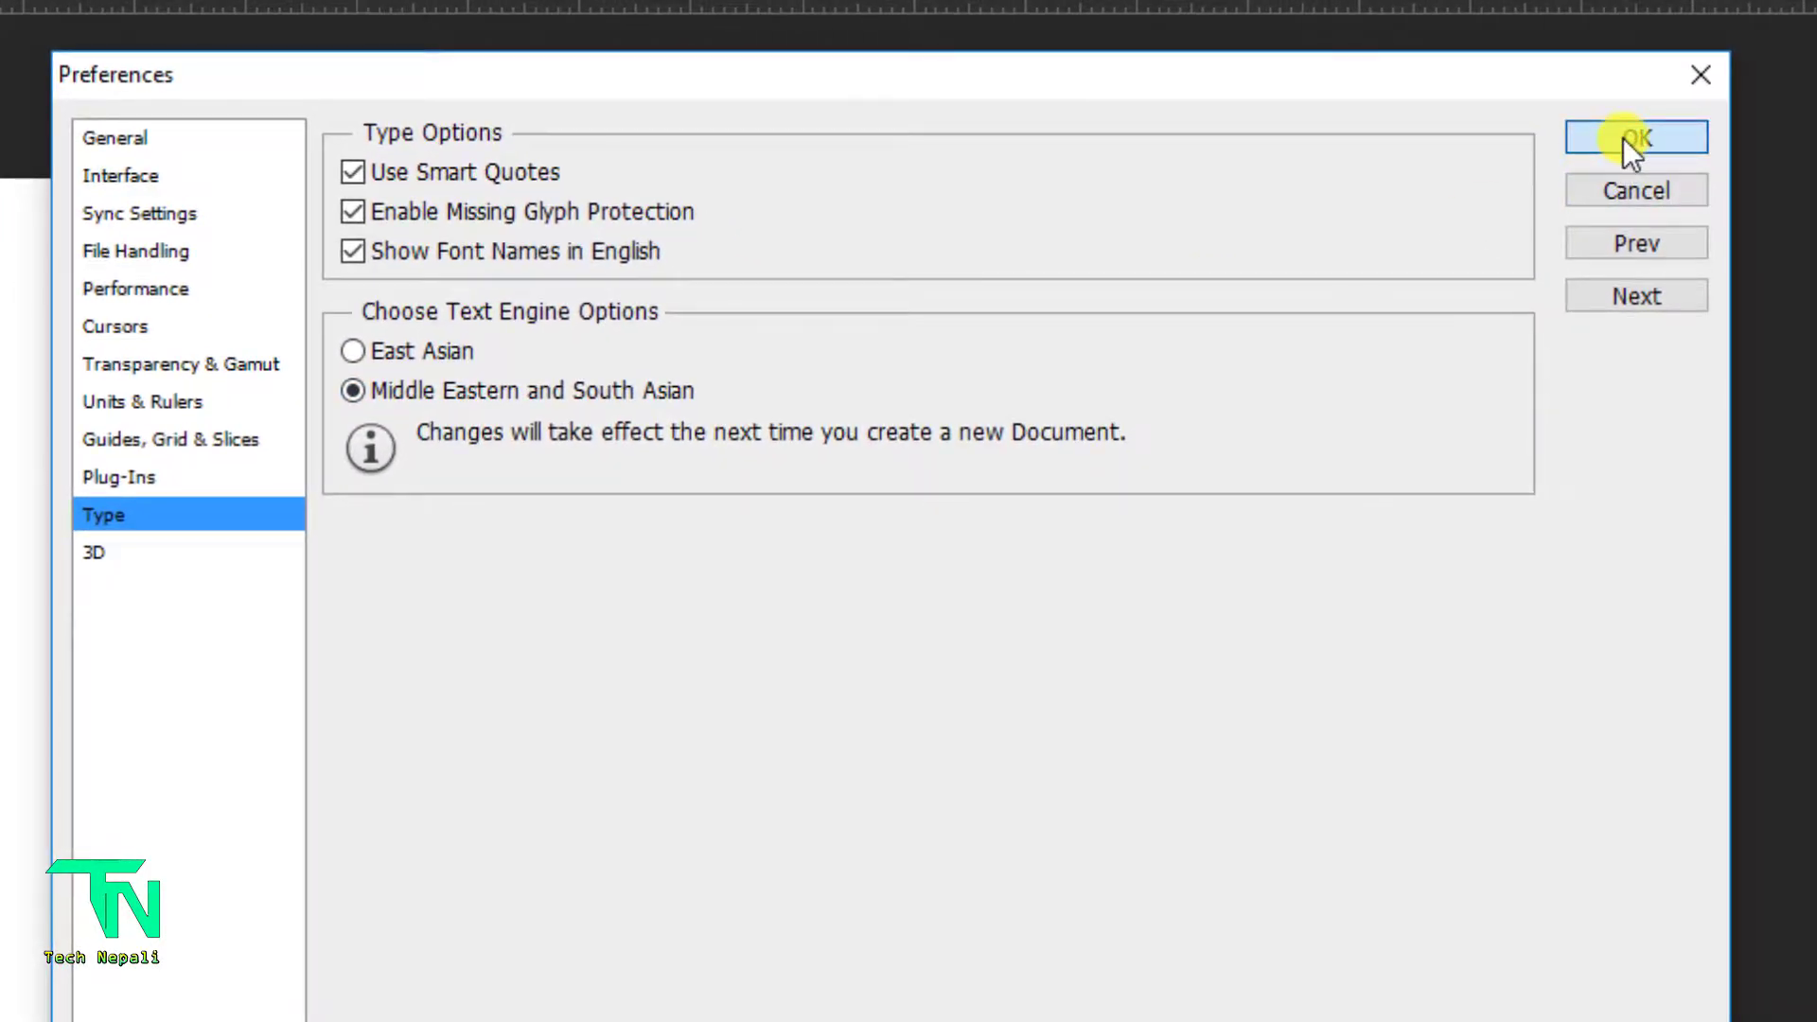
pyautogui.click(1623, 139)
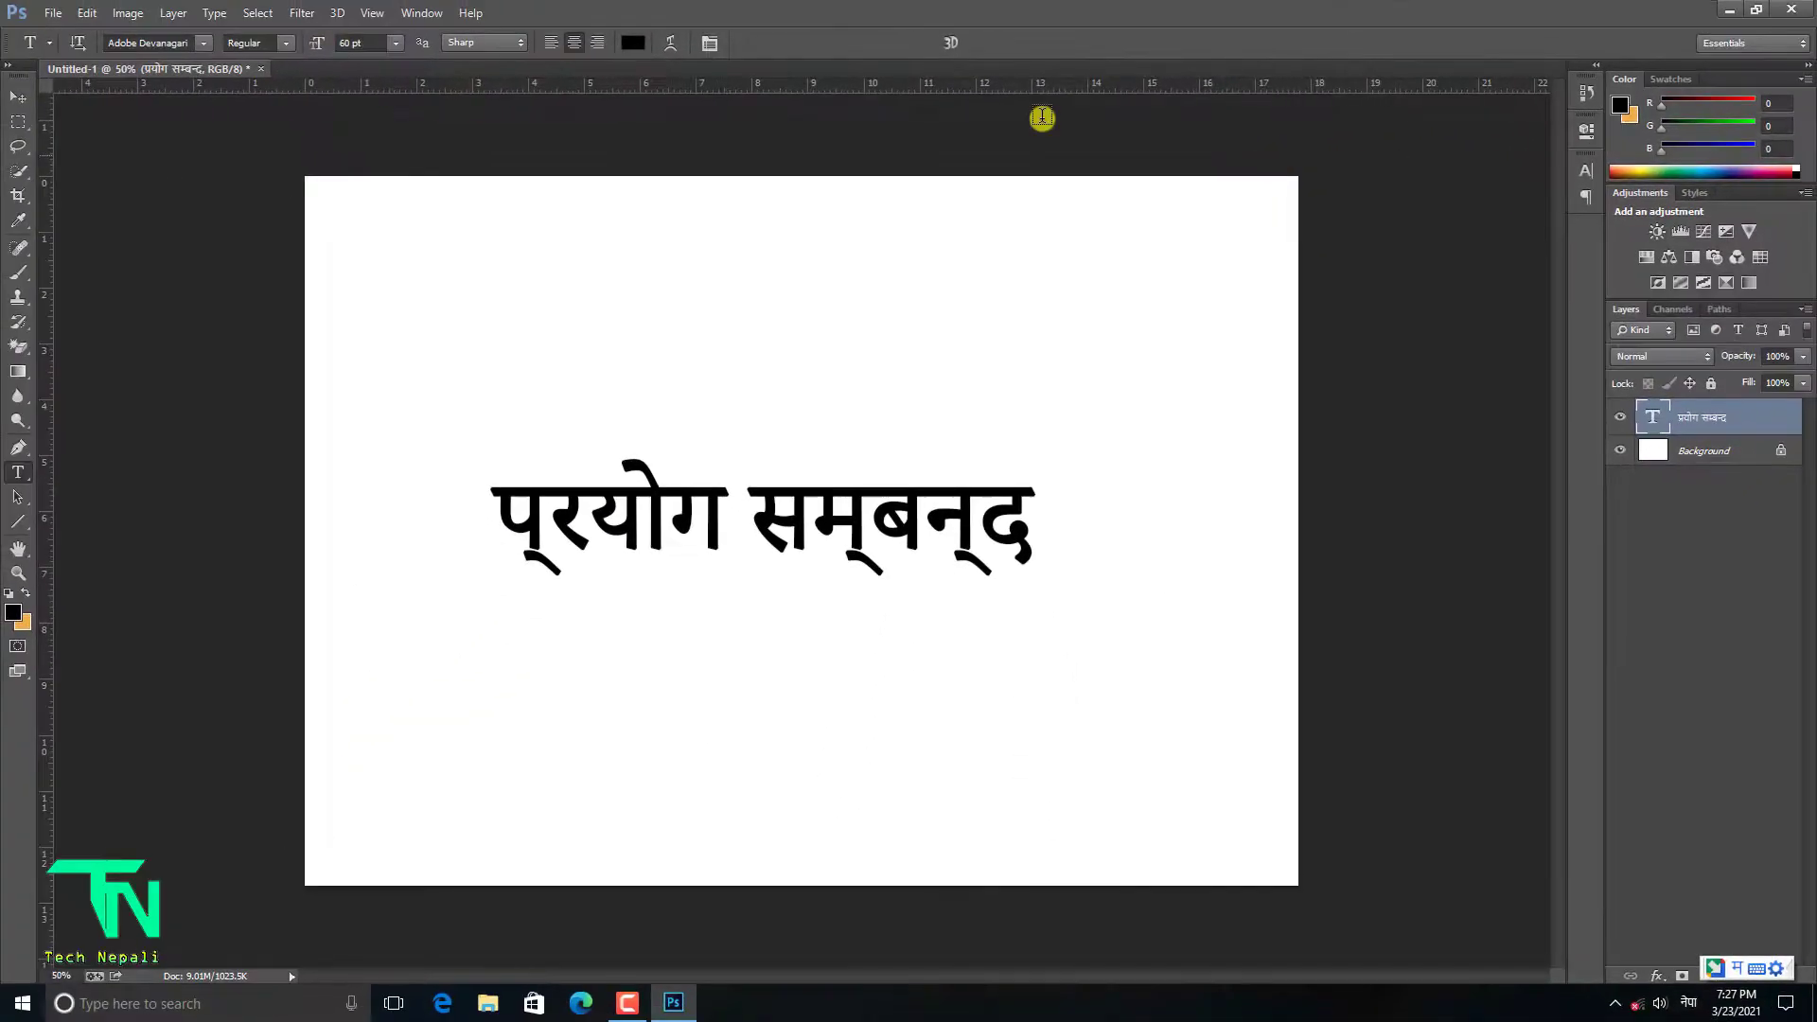
# Close Untitled-1 without saving and quit Photoshop
pyautogui.click(256, 70)
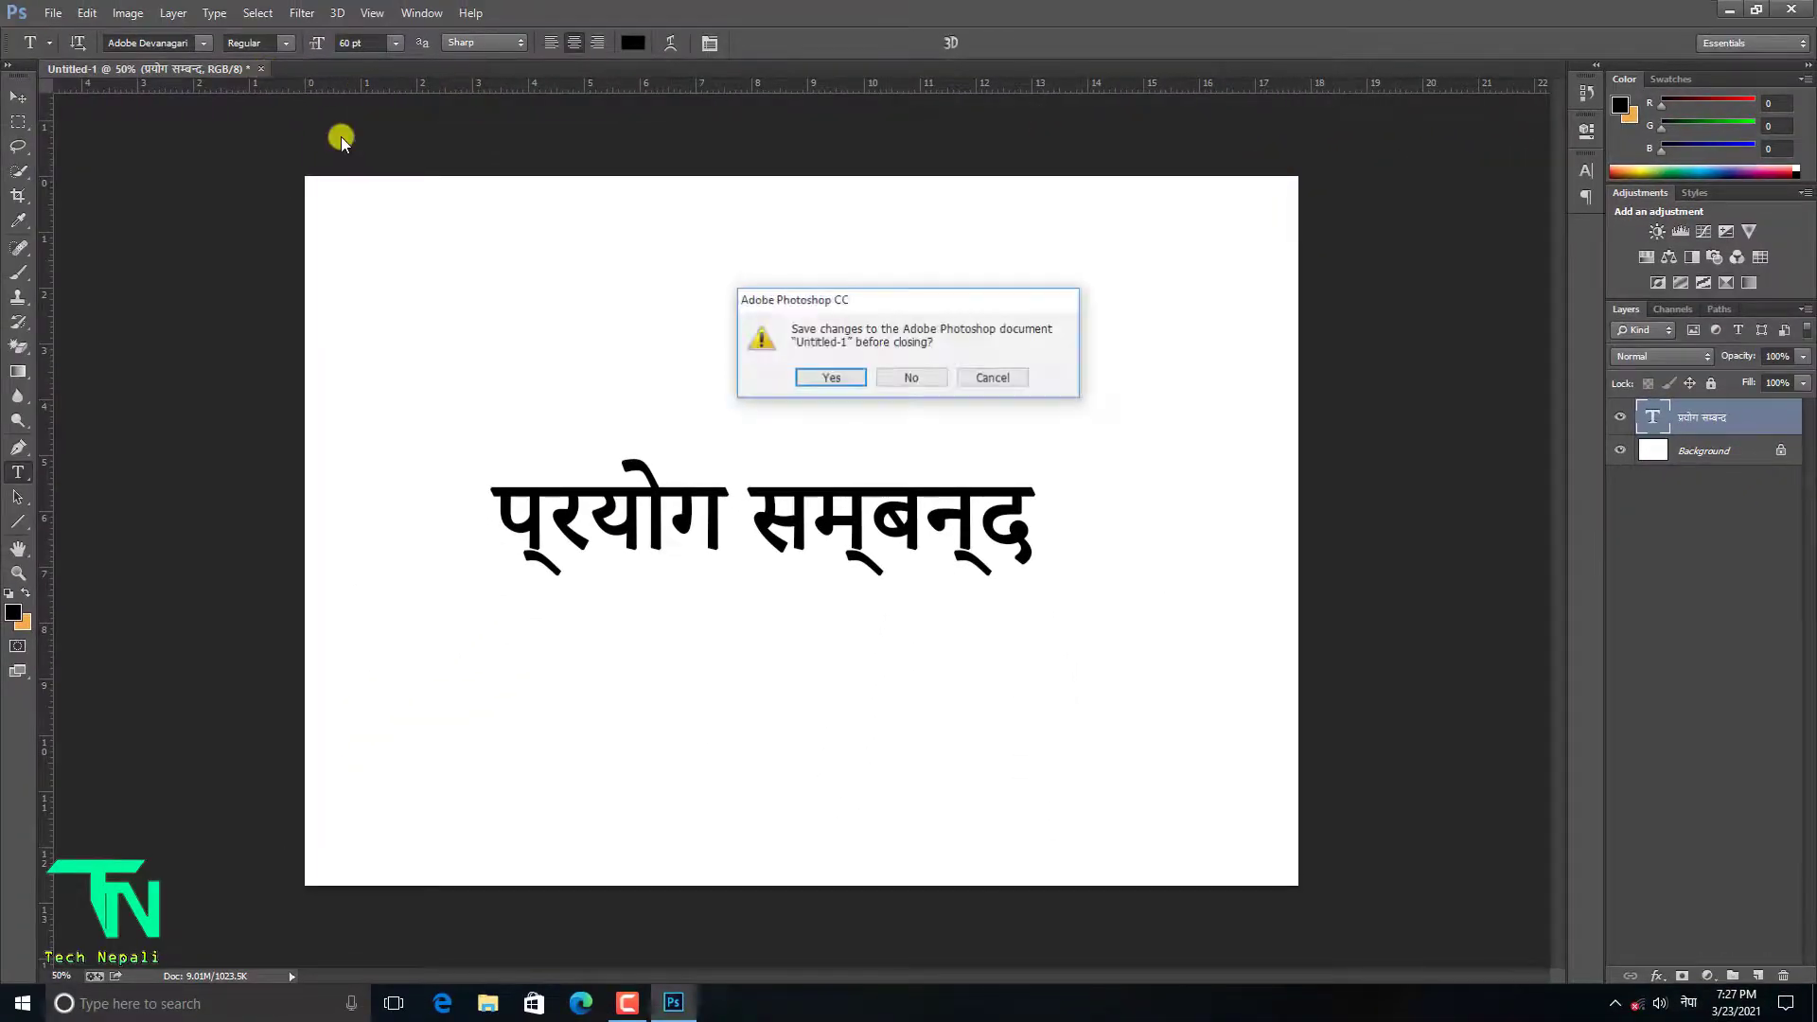
pyautogui.click(913, 383)
pyautogui.click(1791, 9)
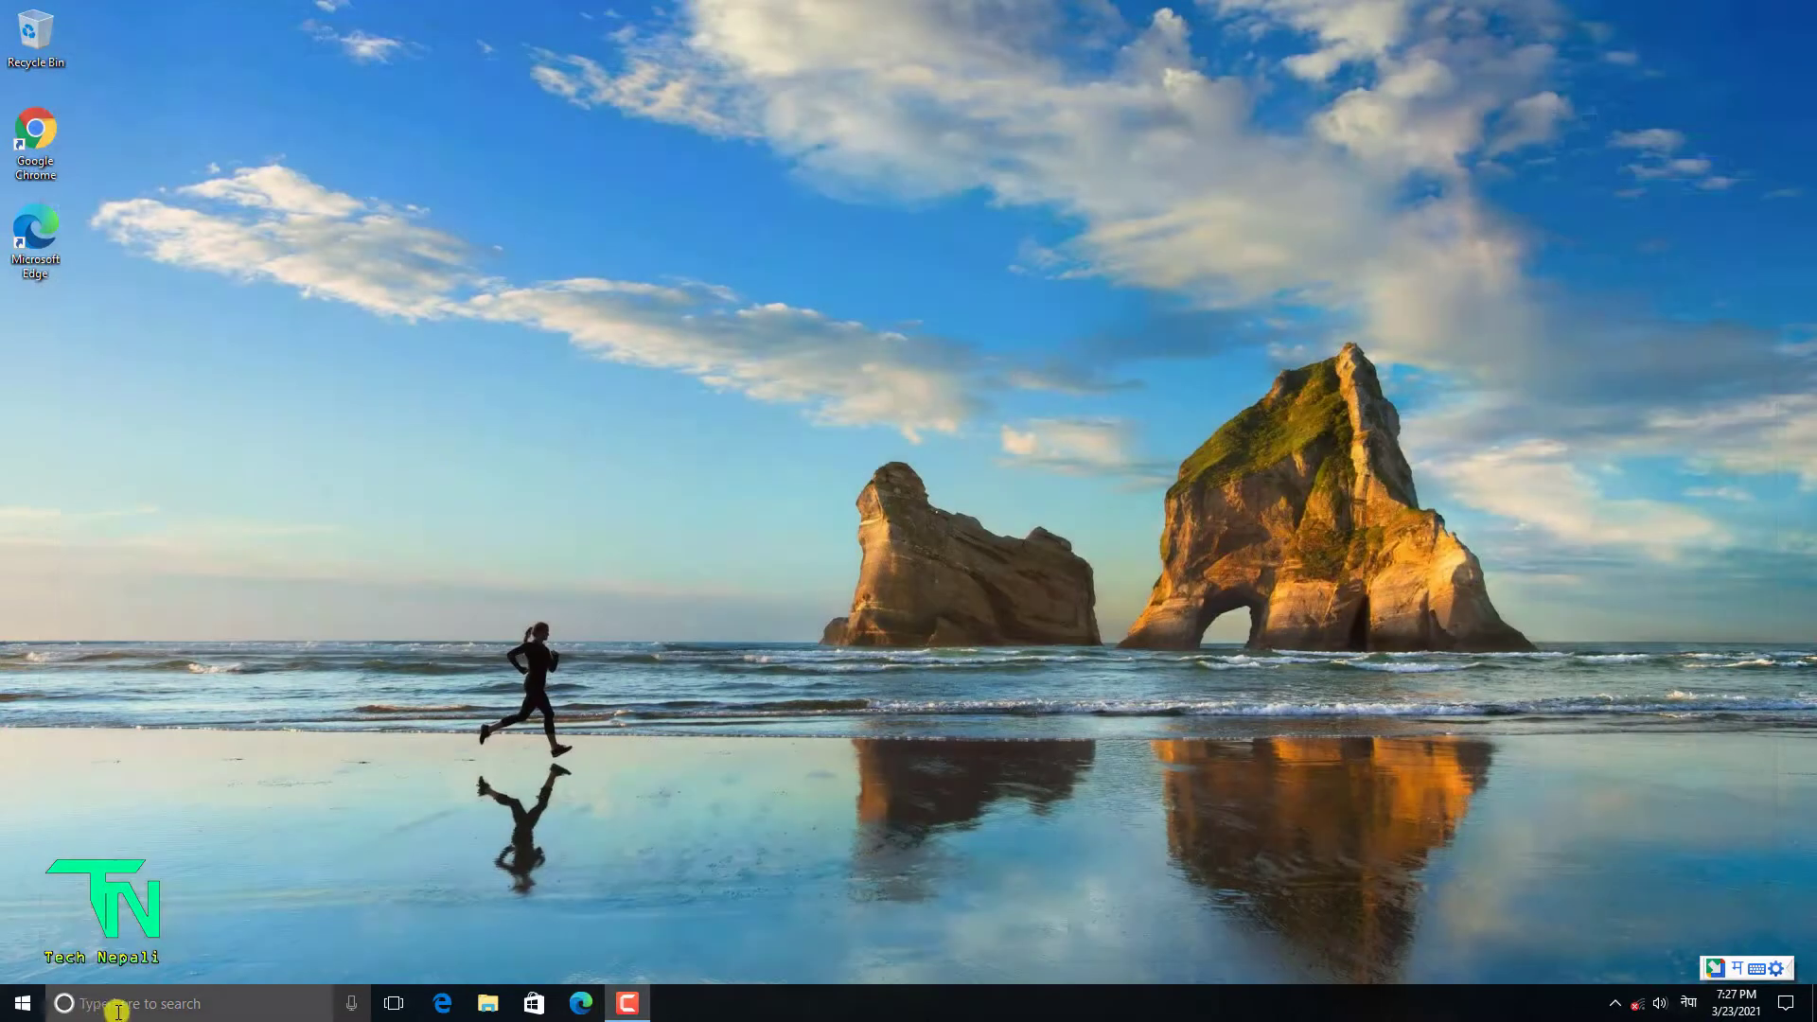
# Relaunch Adobe Photoshop CC by searching 'phot' in the Windows taskbar search
pyautogui.click(119, 1009)
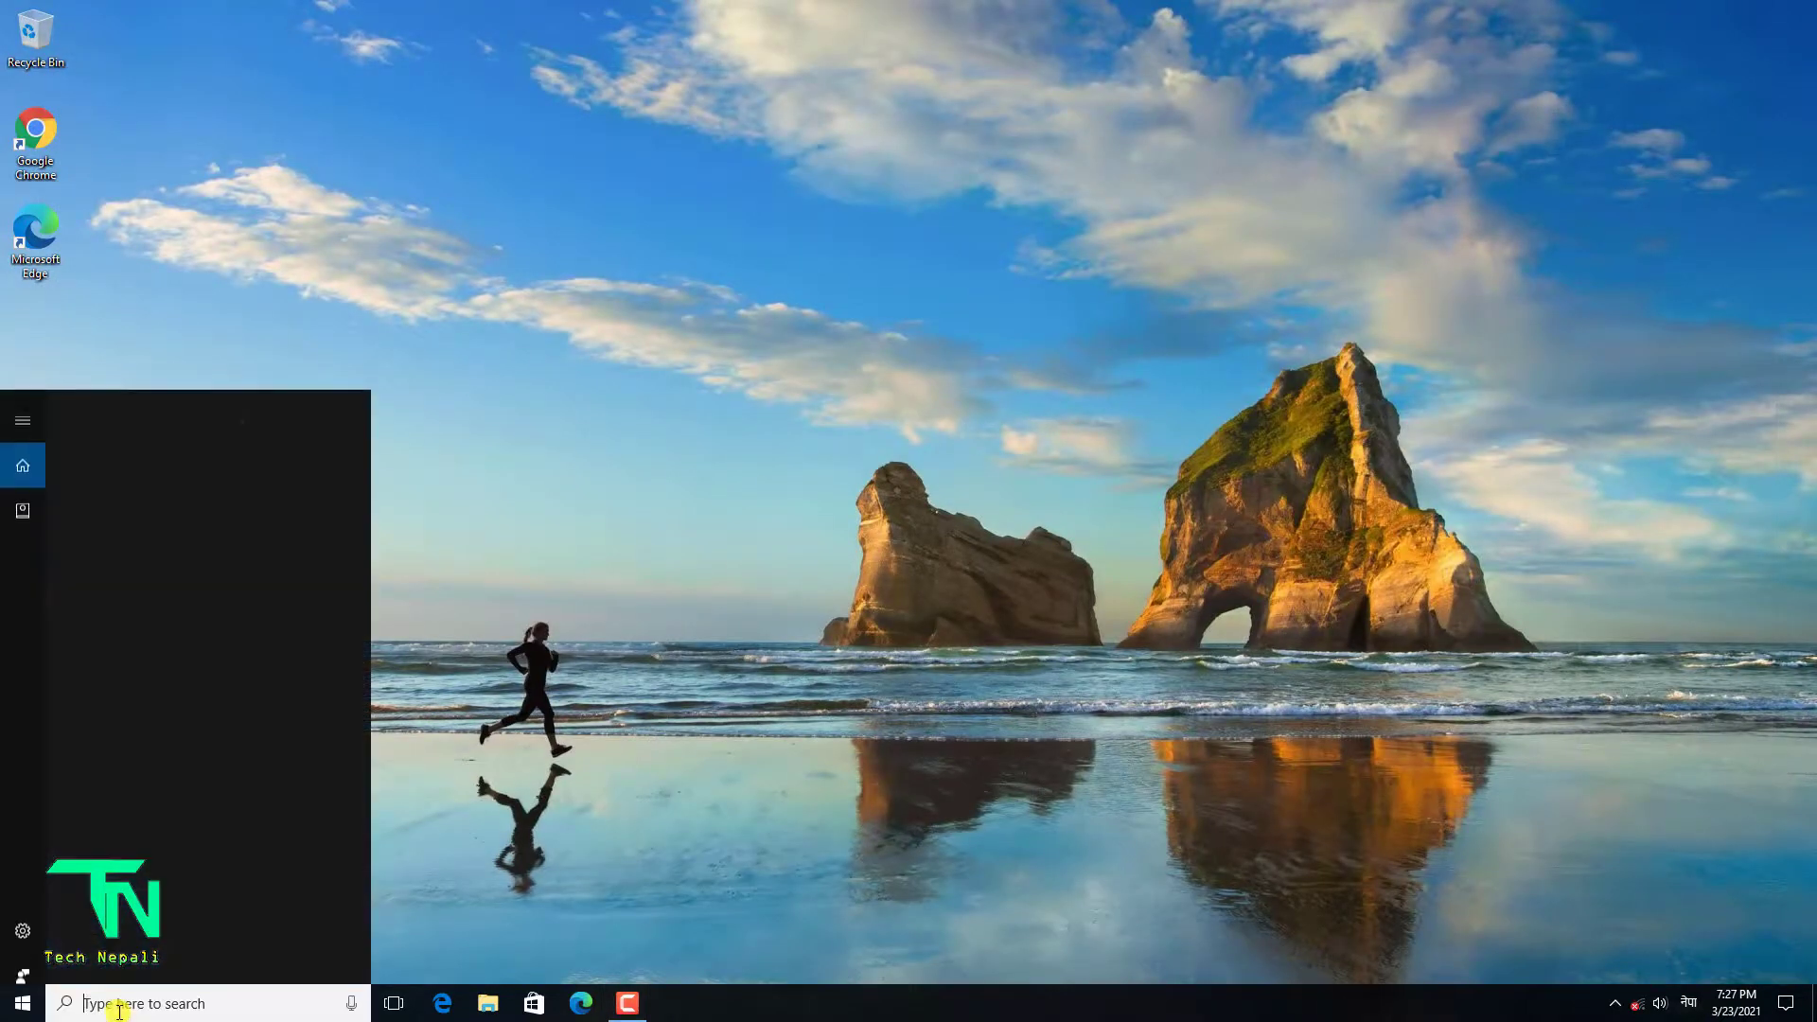
pyautogui.write('phot')
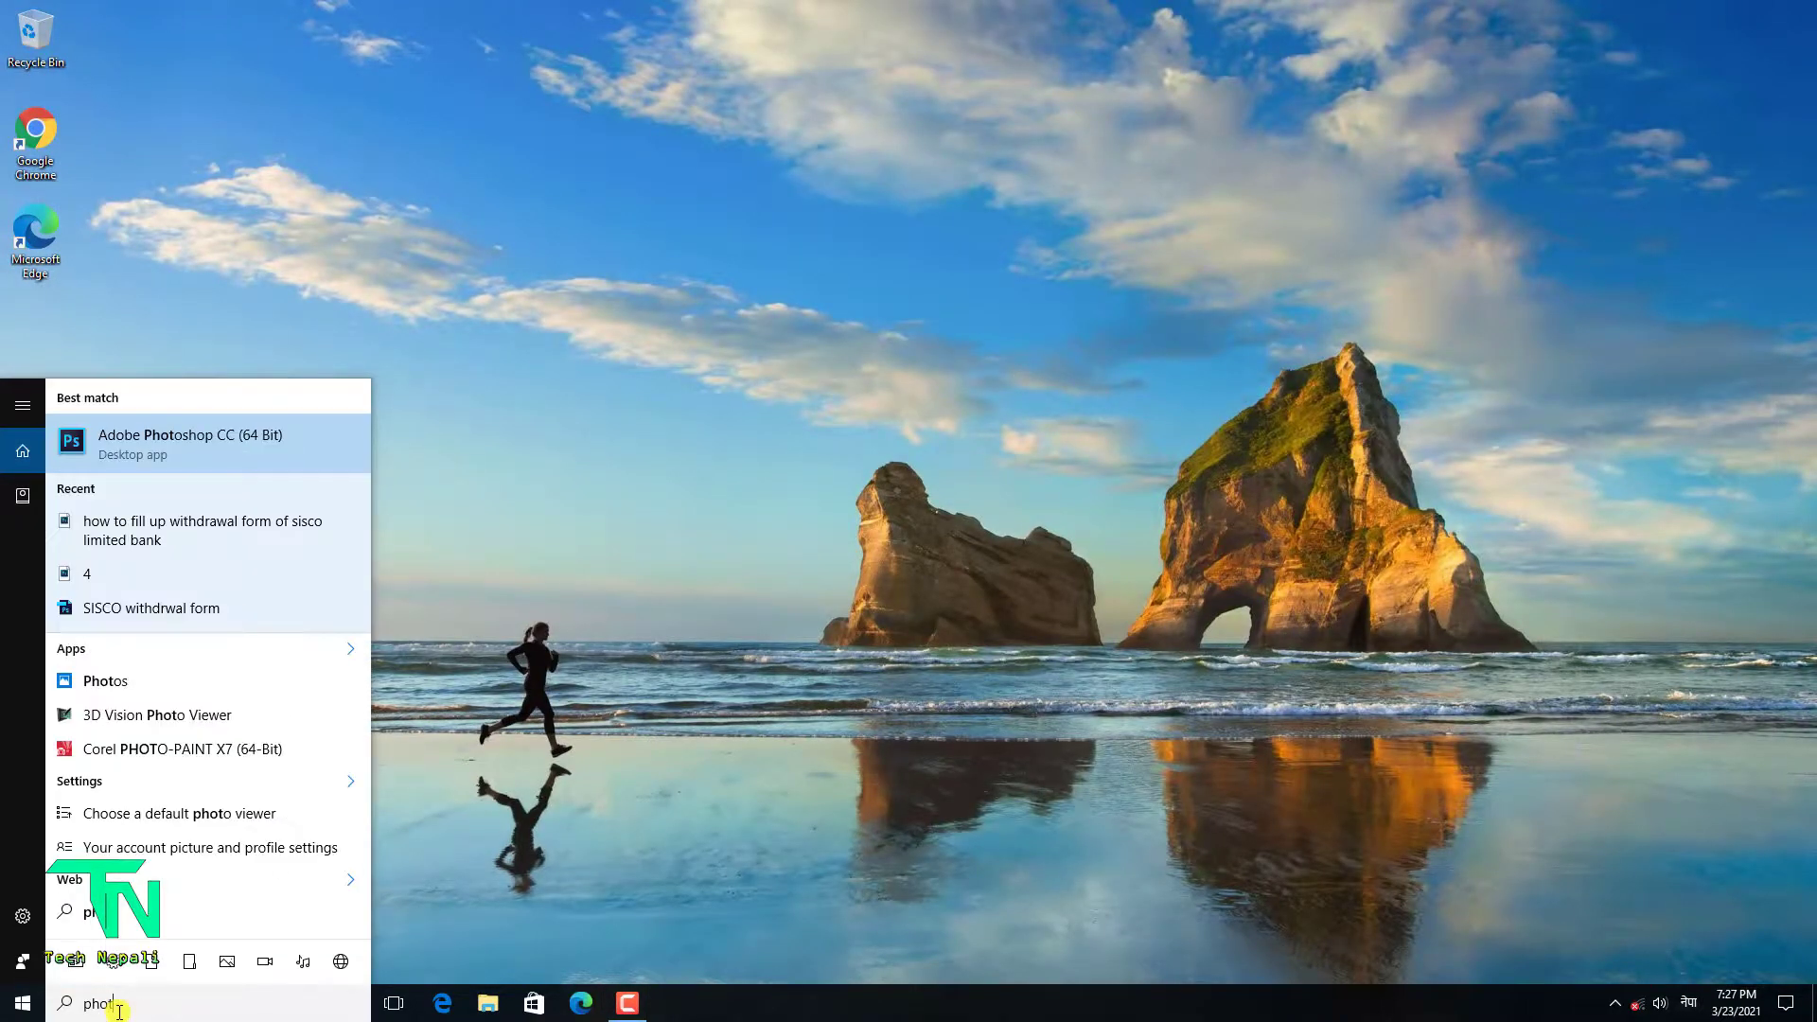
pyautogui.press('Return')
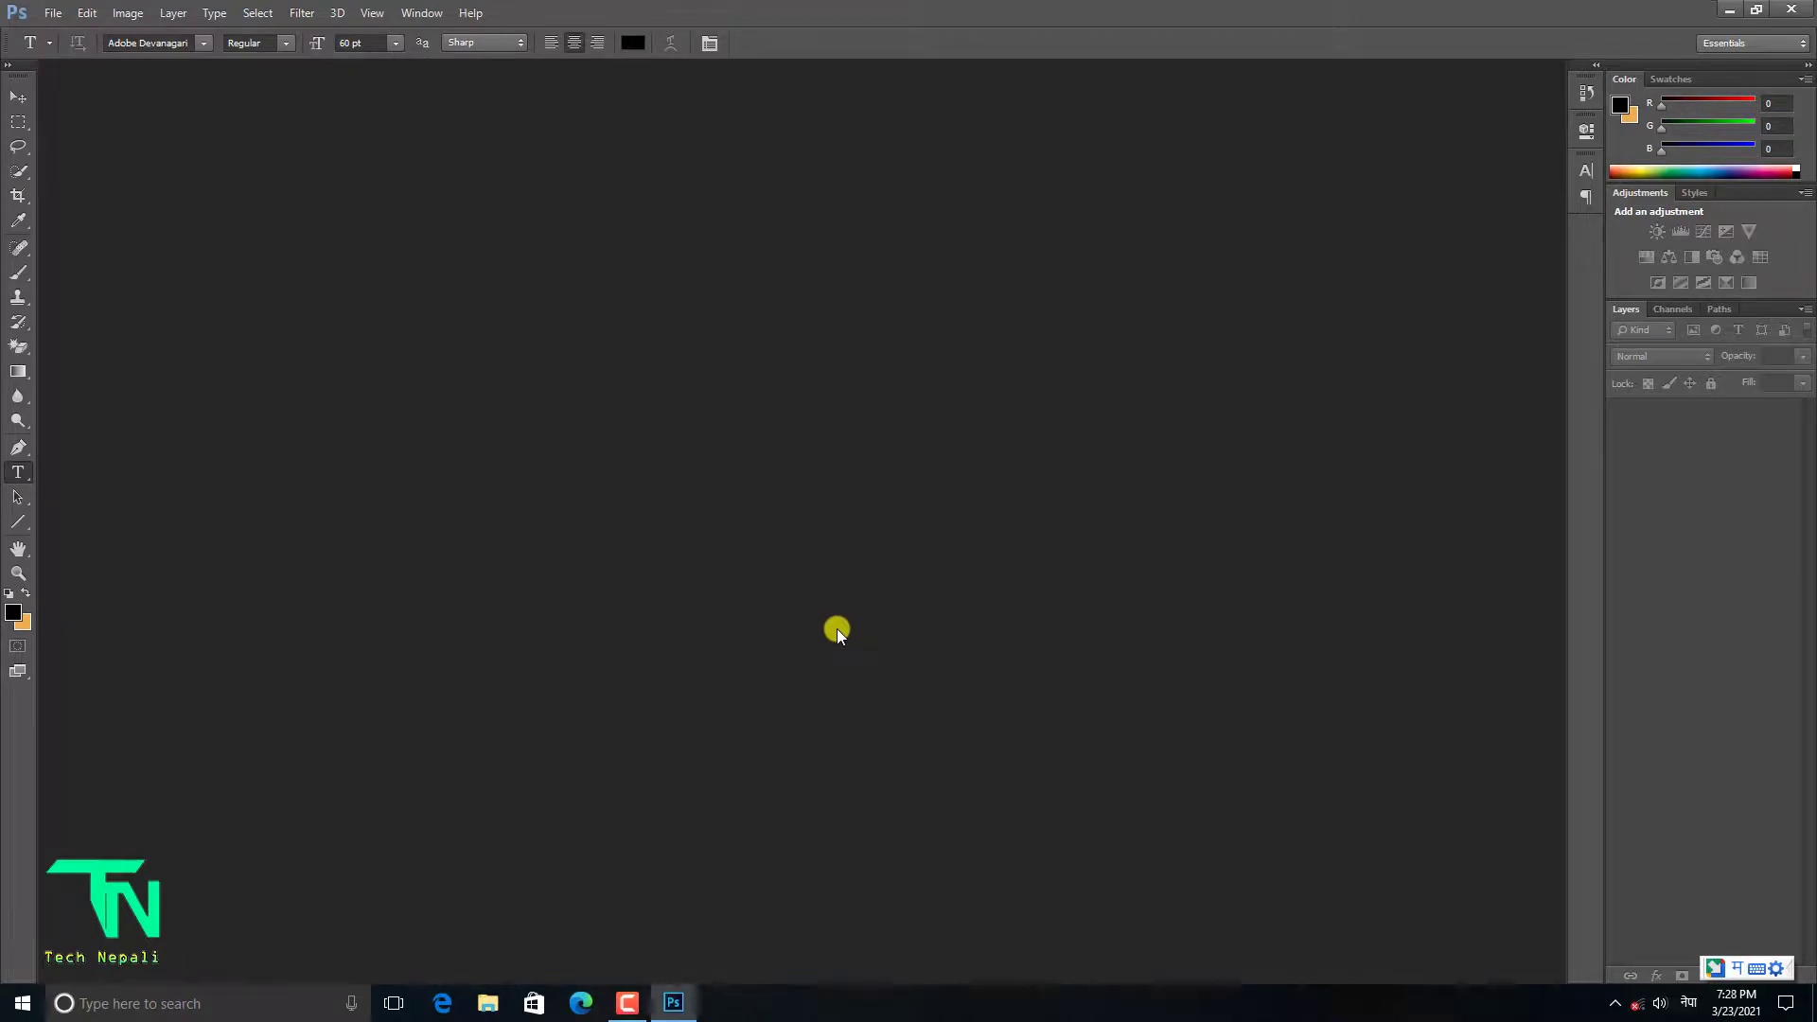
# Create a default white 7 × 5 inch document and write प्रयोग from typed 'prayog'
pyautogui.hotkey('ctrl', 'n')
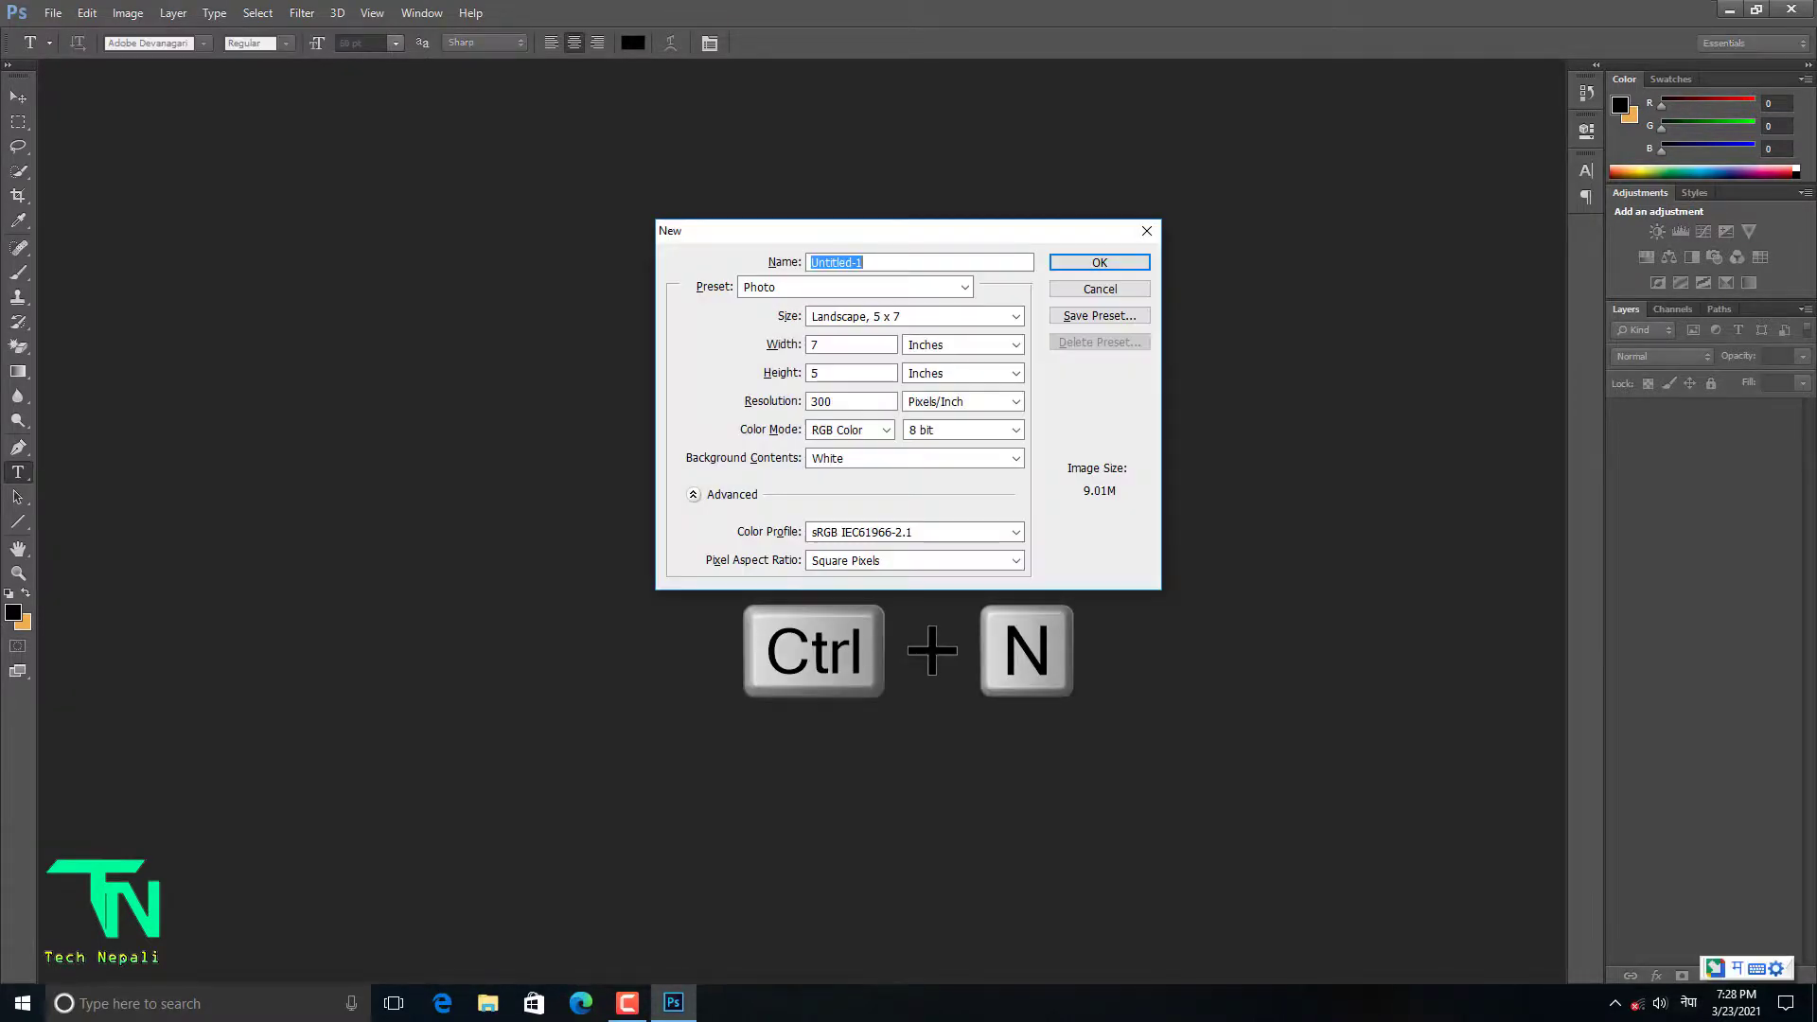
pyautogui.press('Return')
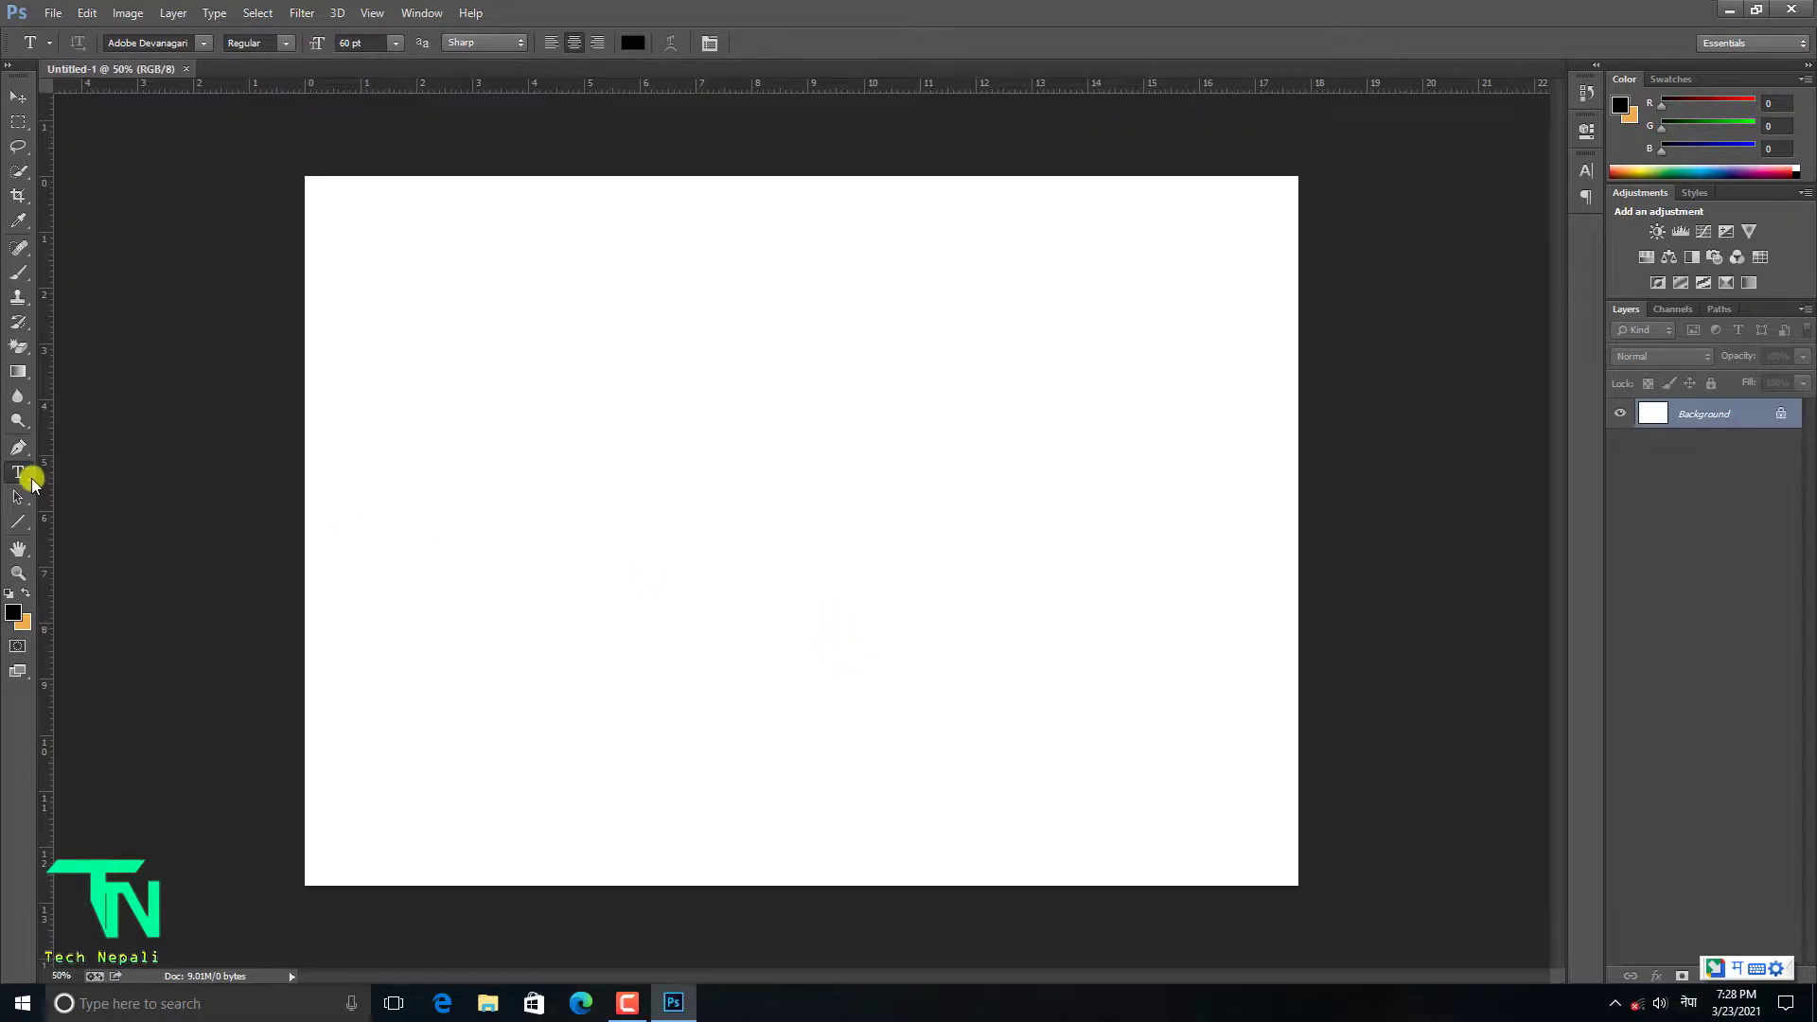
pyautogui.click(745, 535)
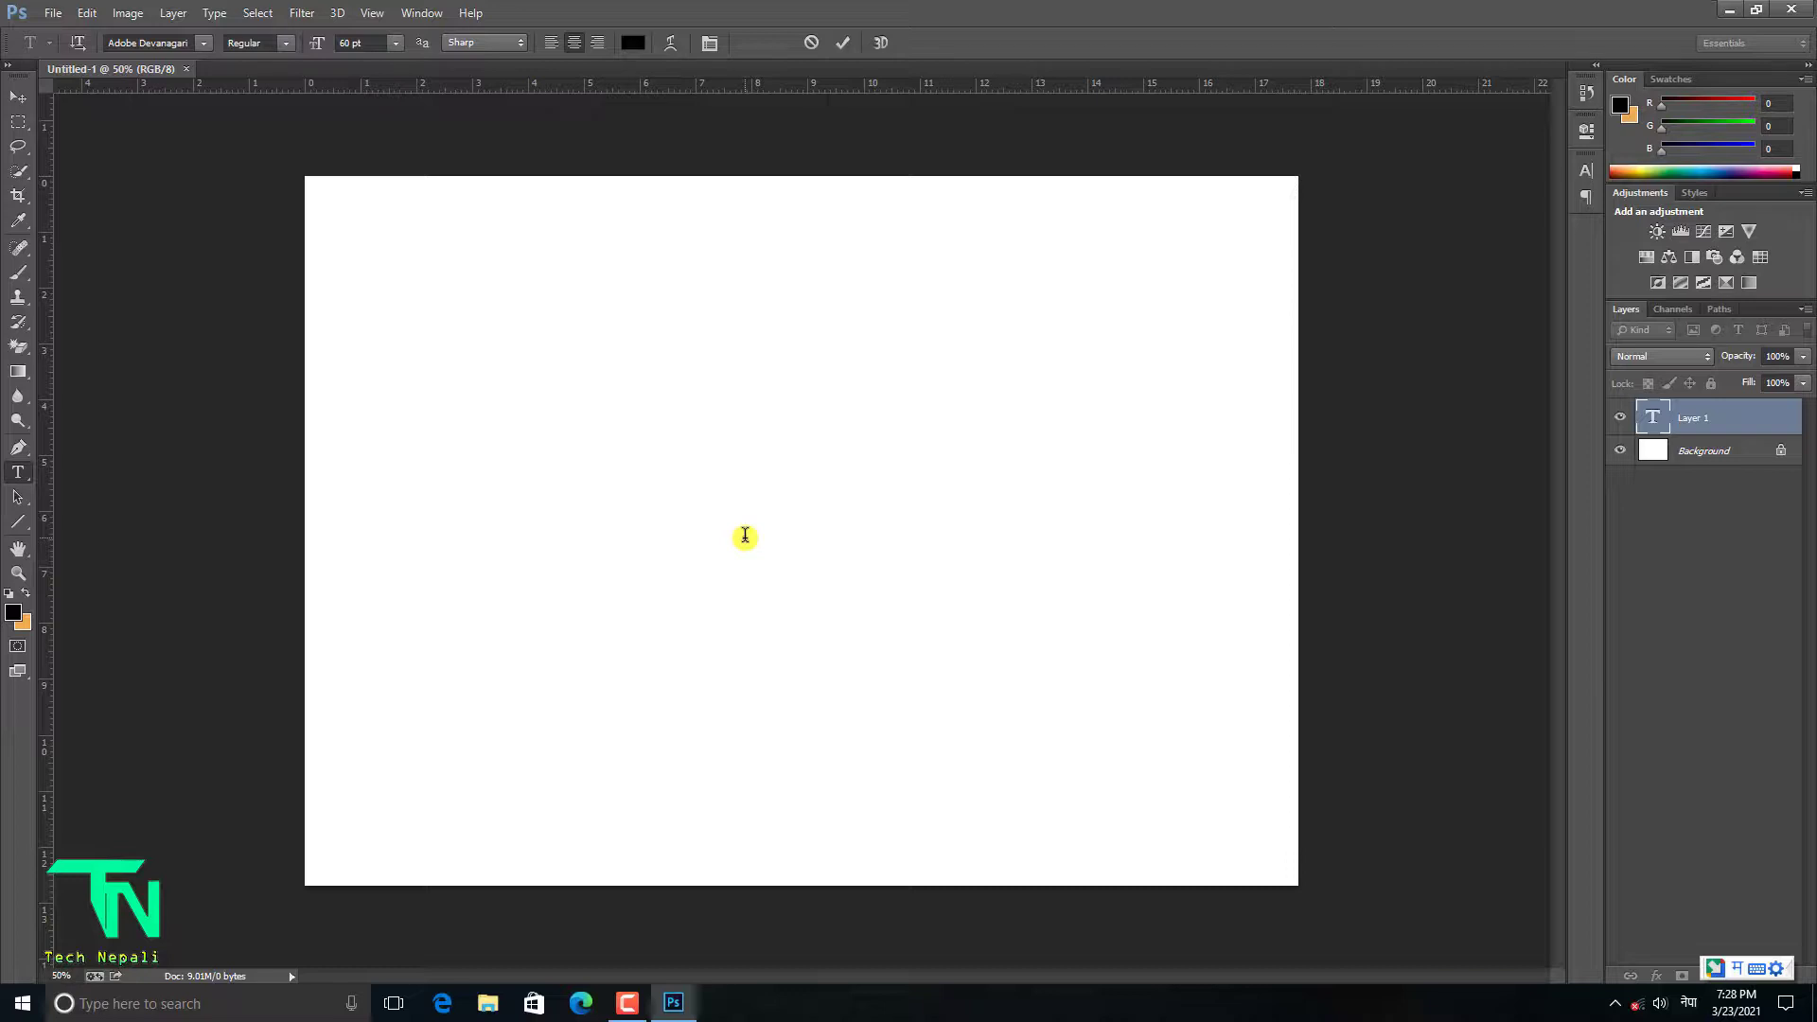
pyautogui.write('pra')
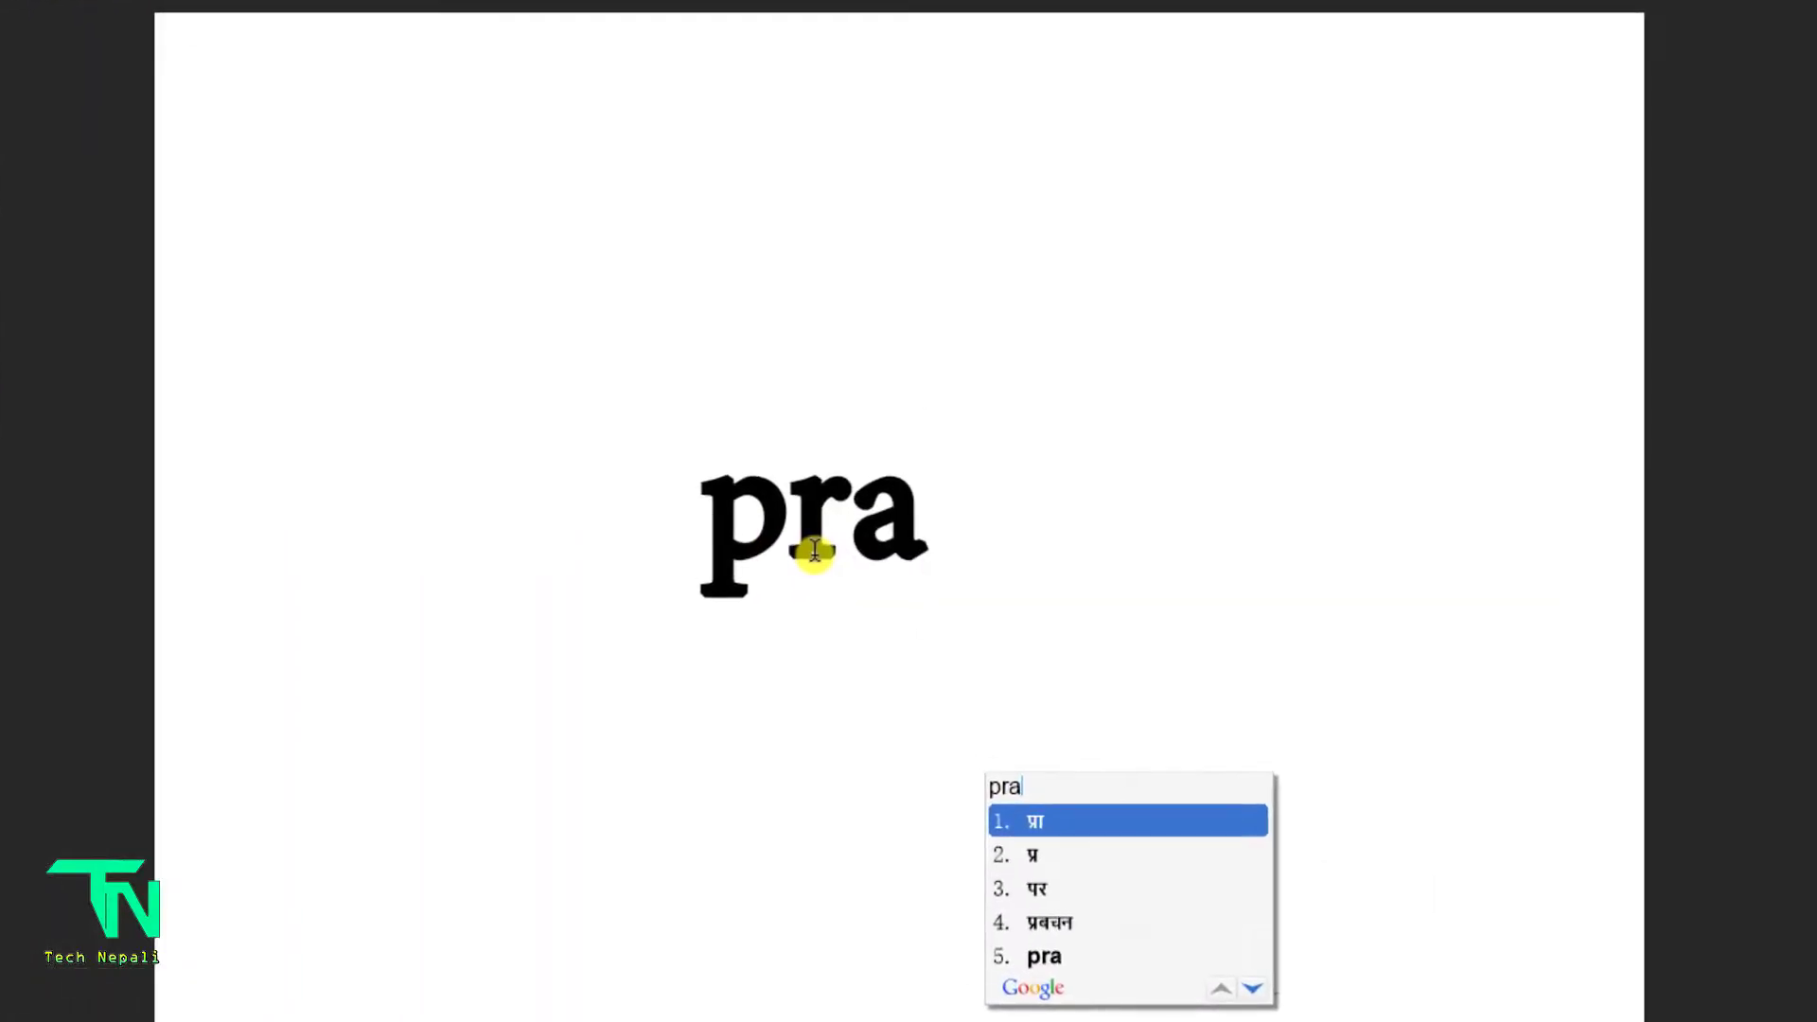
pyautogui.write('yog')
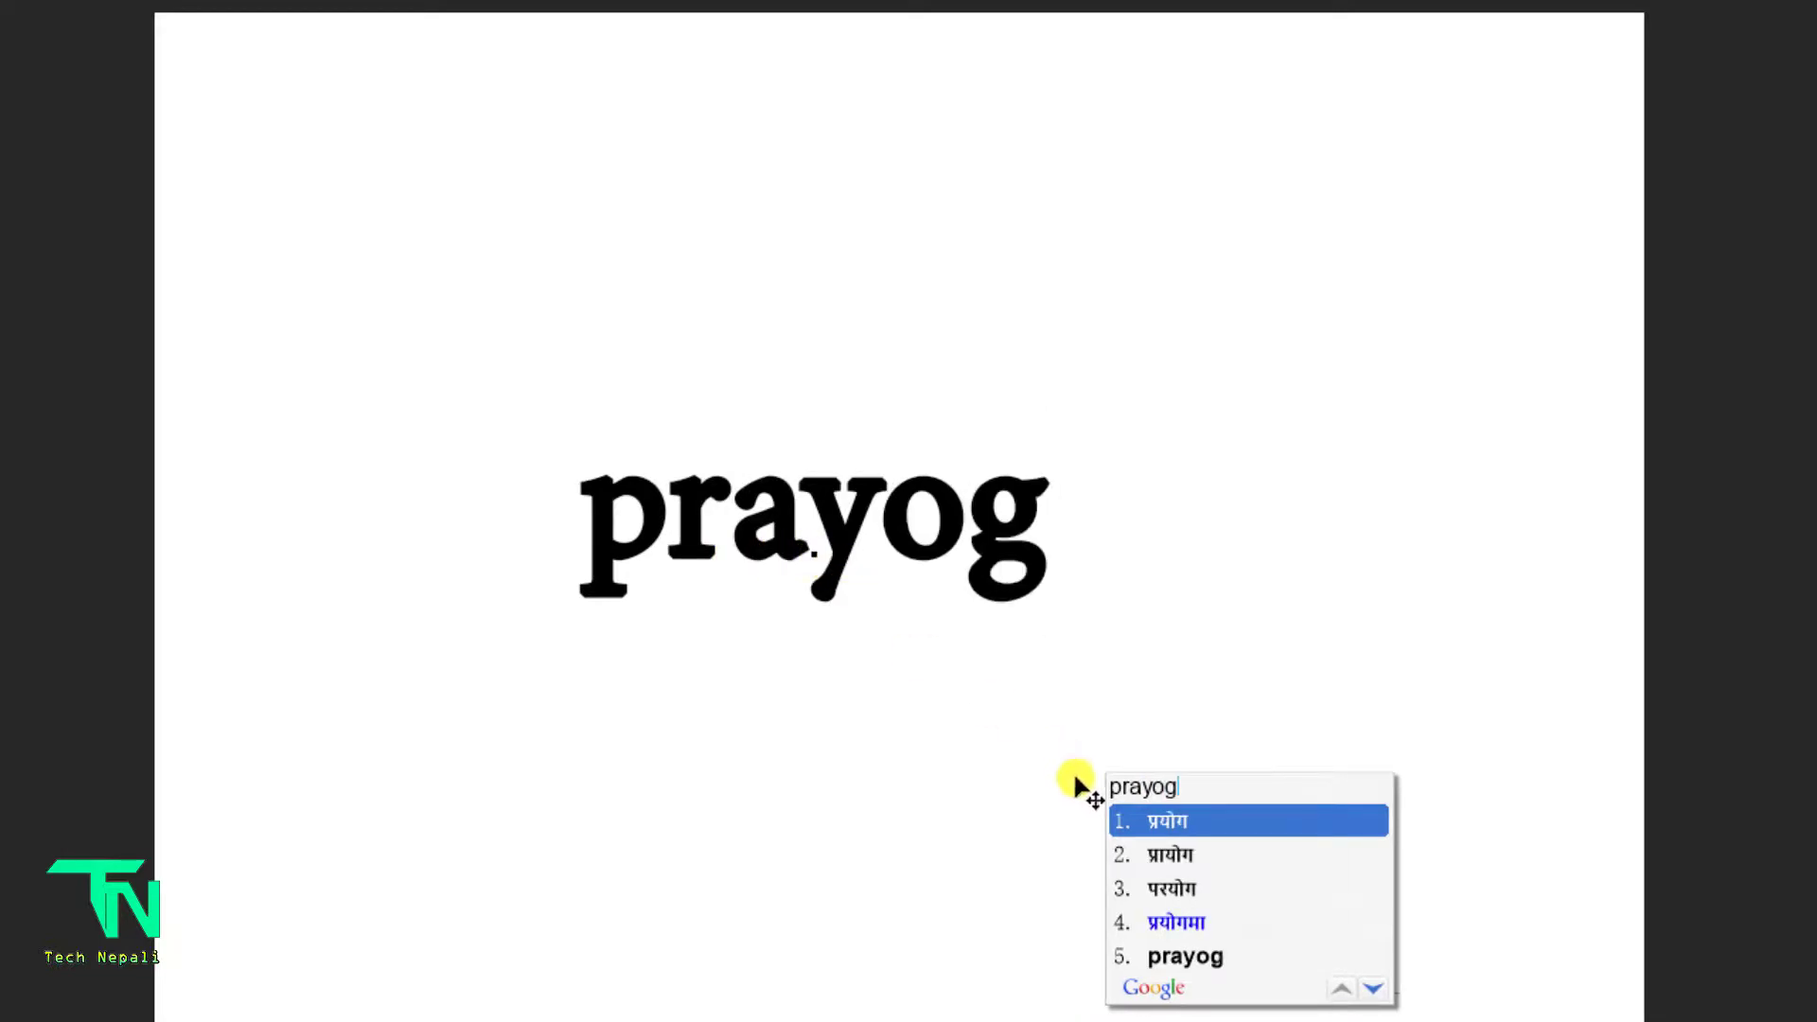
pyautogui.click(1167, 823)
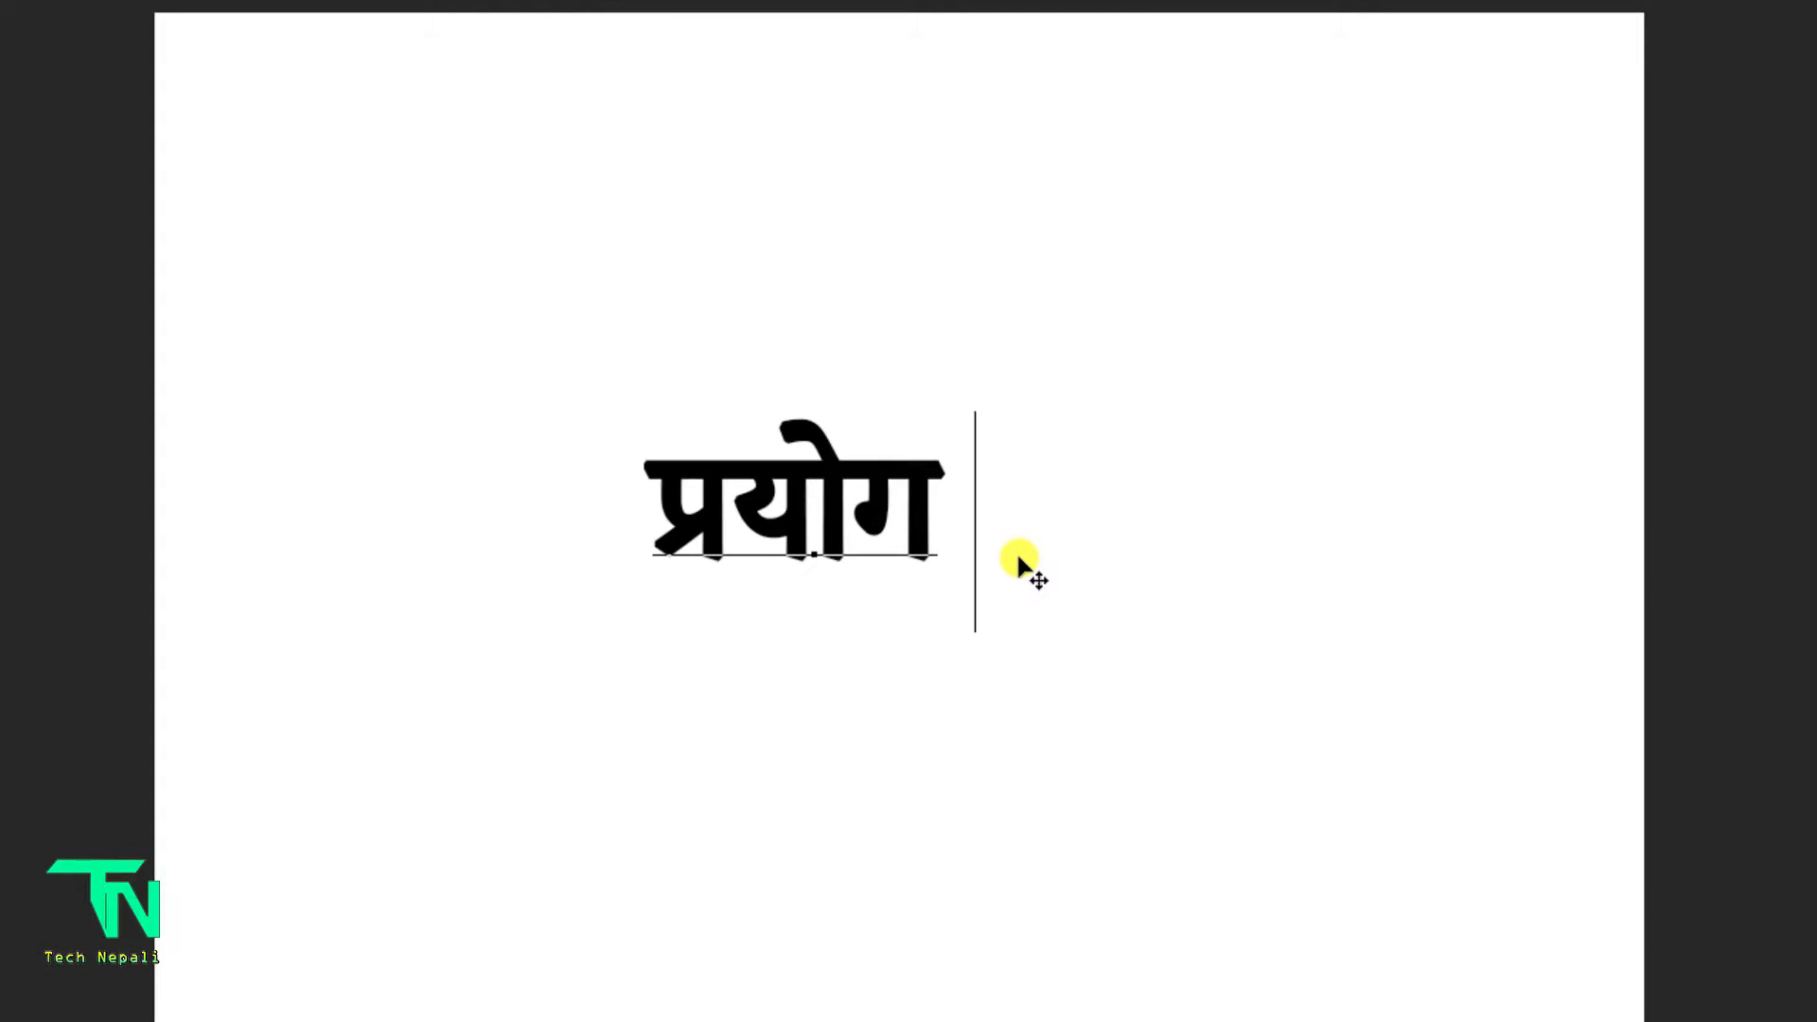
# Type 'sambanda' and accept the first suggestion सम्बन्द after प्रयोग
pyautogui.write('sam')
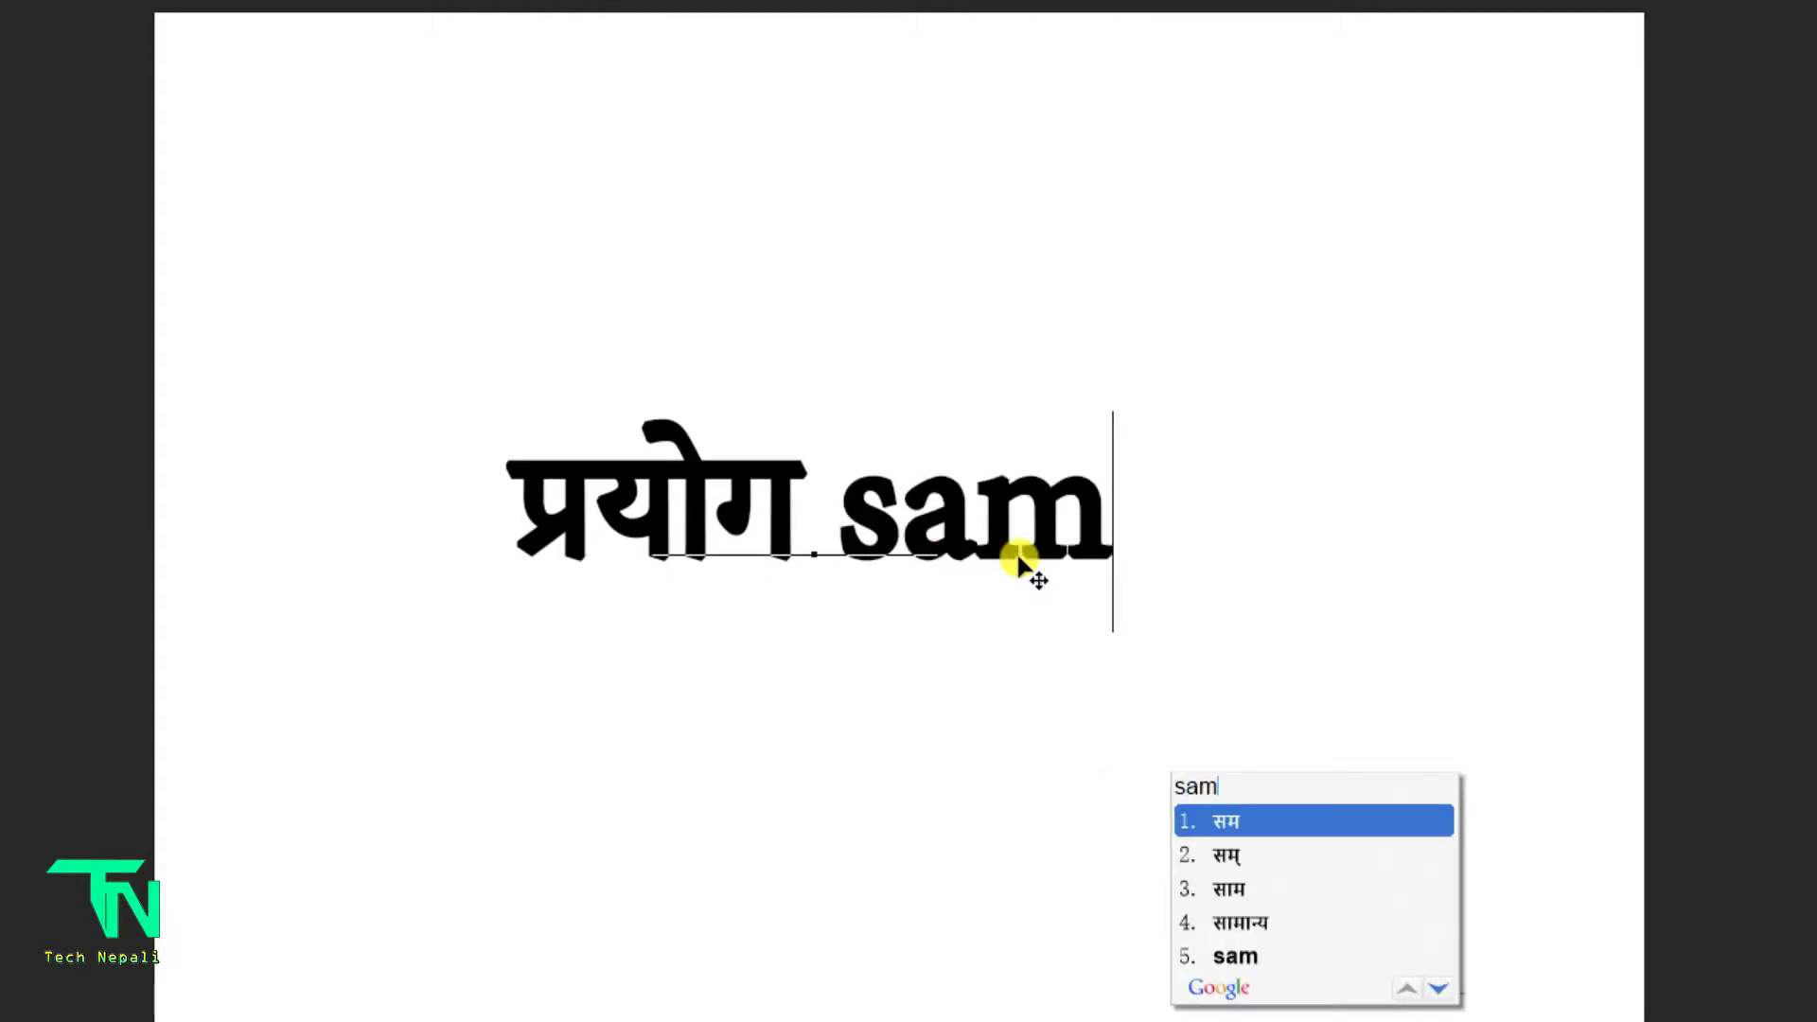
pyautogui.write('band')
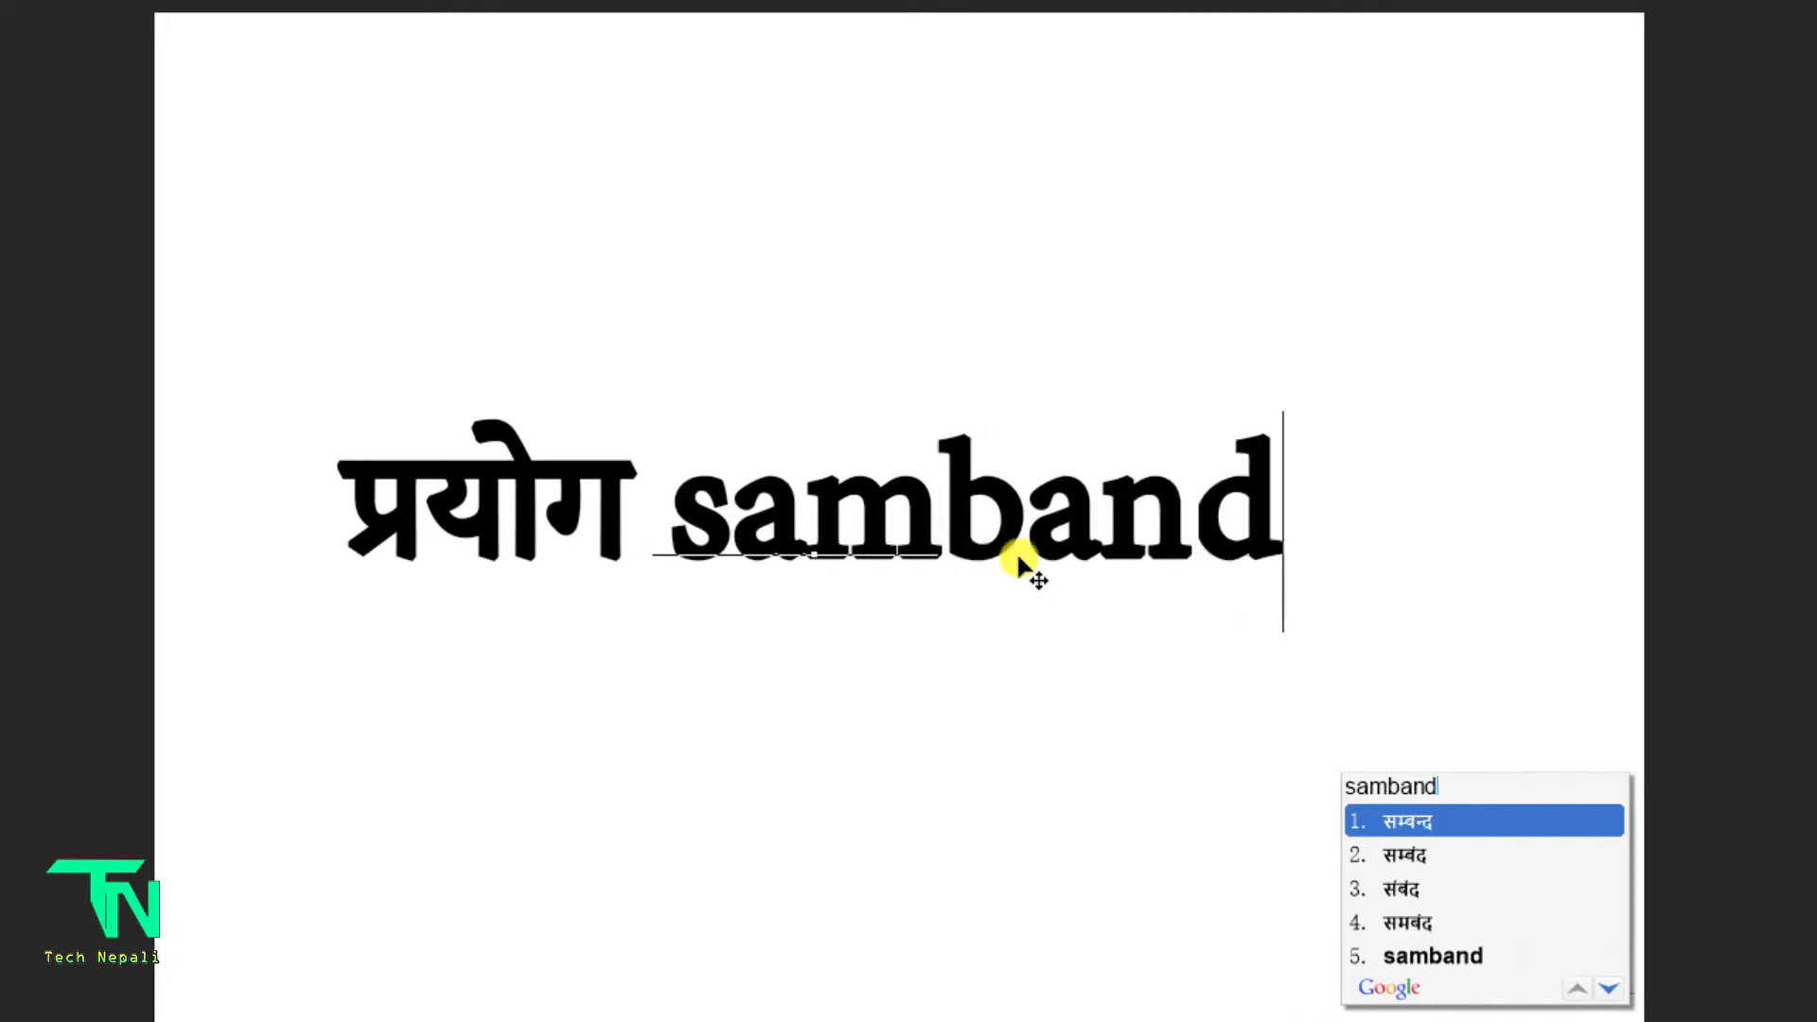
pyautogui.write('a')
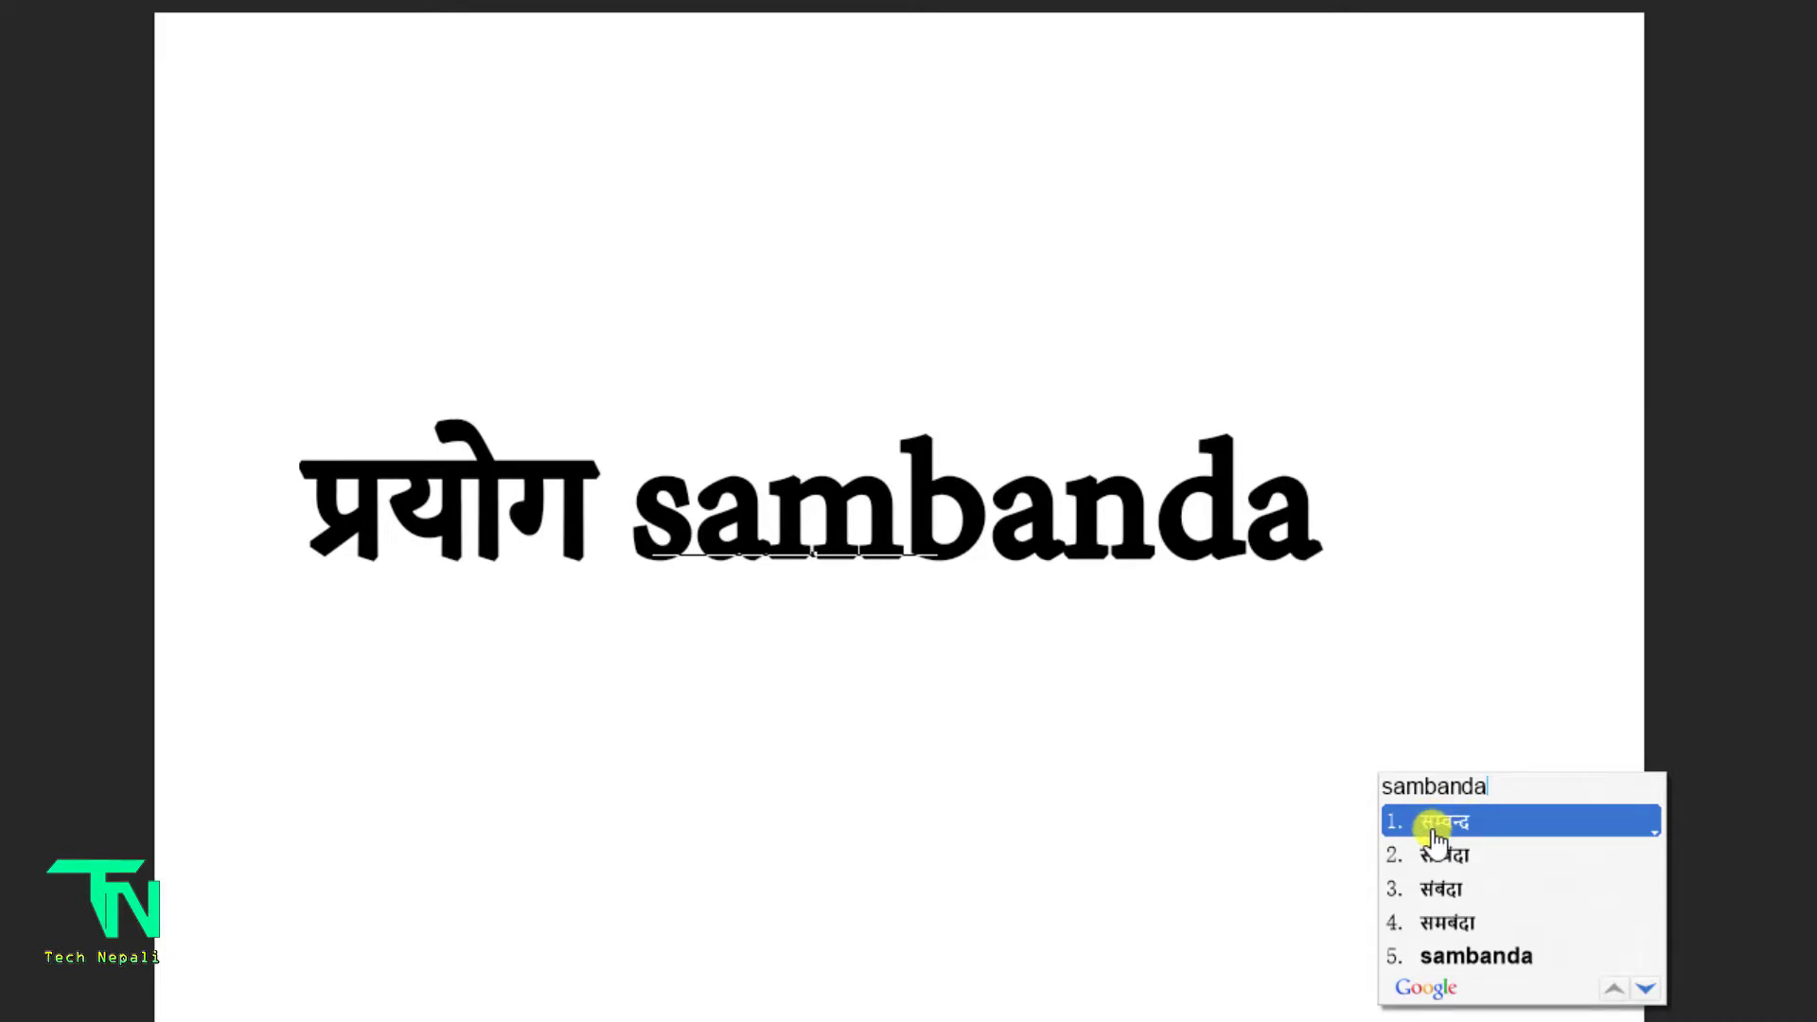
pyautogui.click(1435, 840)
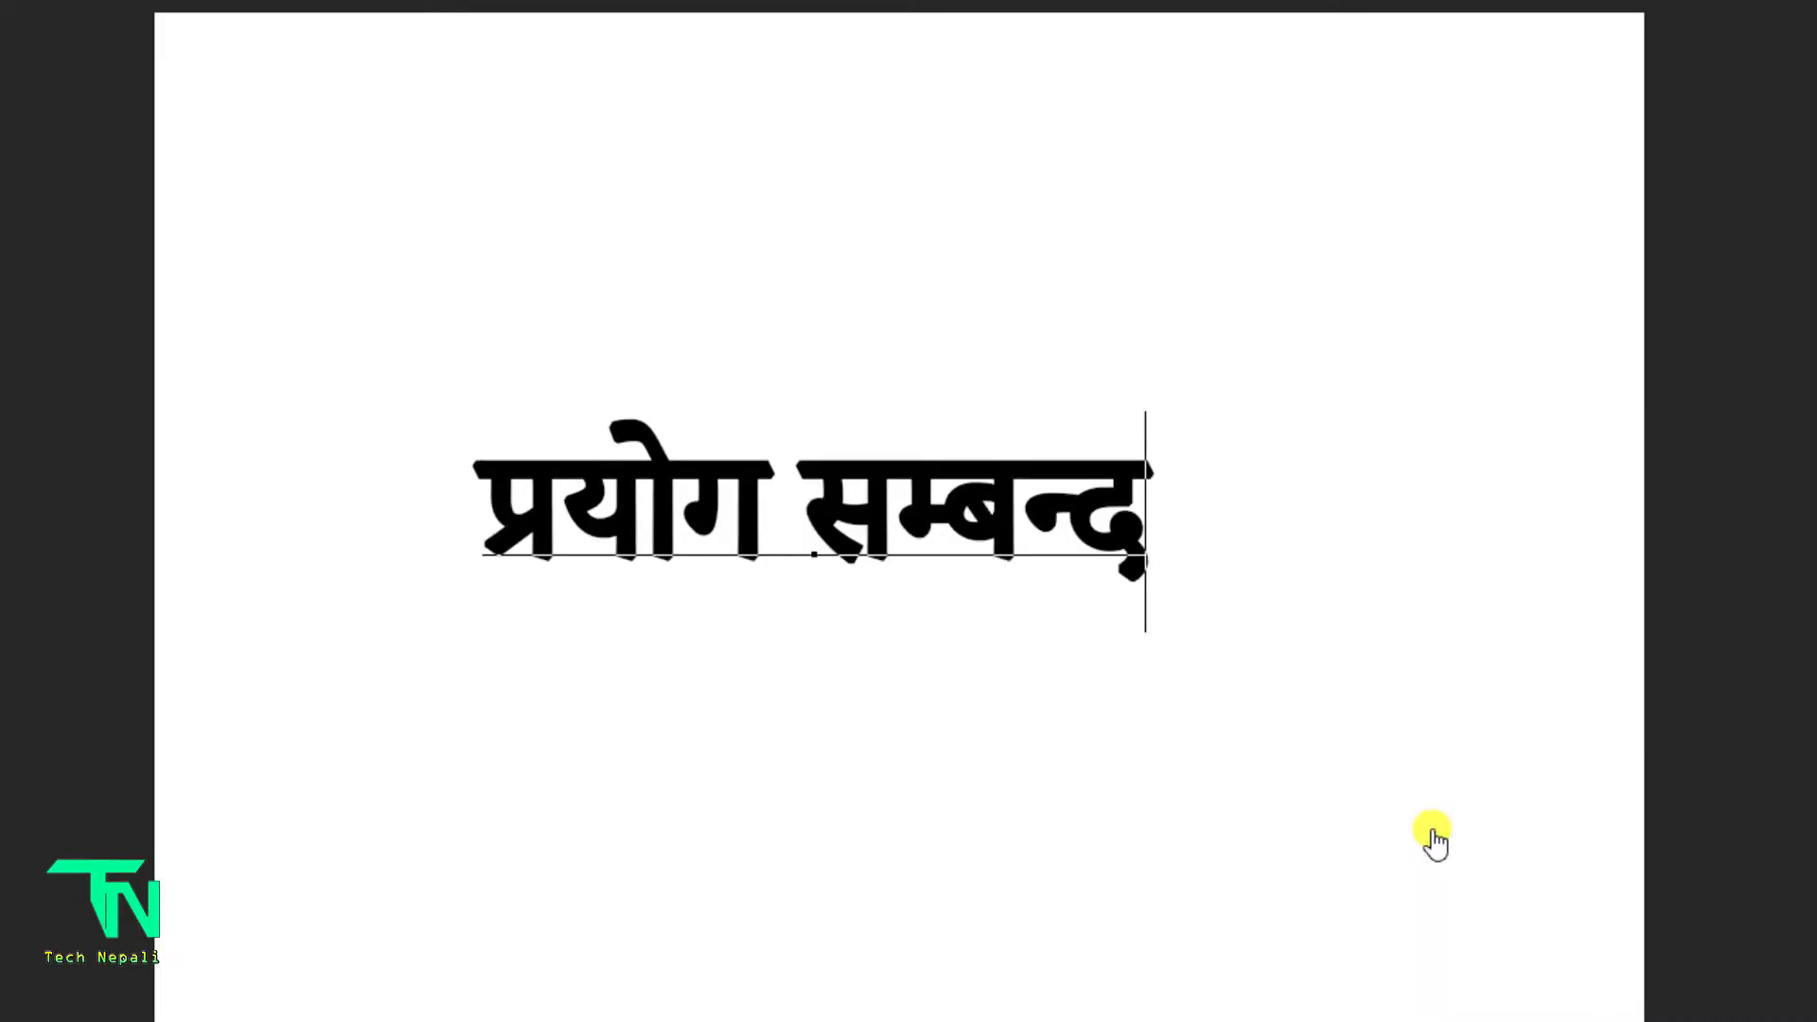